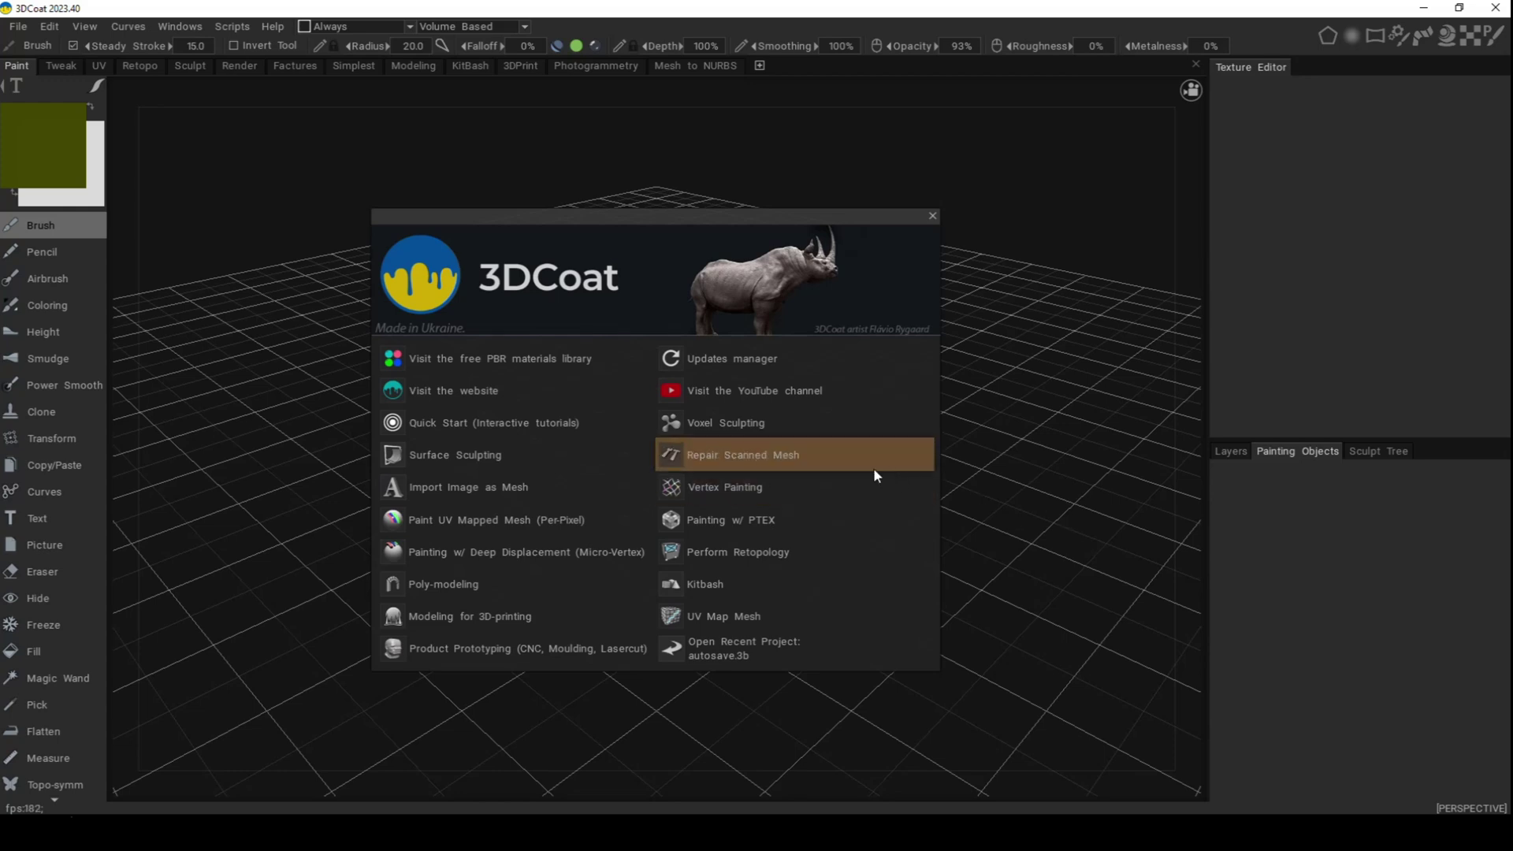
Step: Start an empty plane voxel scene and show the Default sculpt model presets
left_click(749, 428)
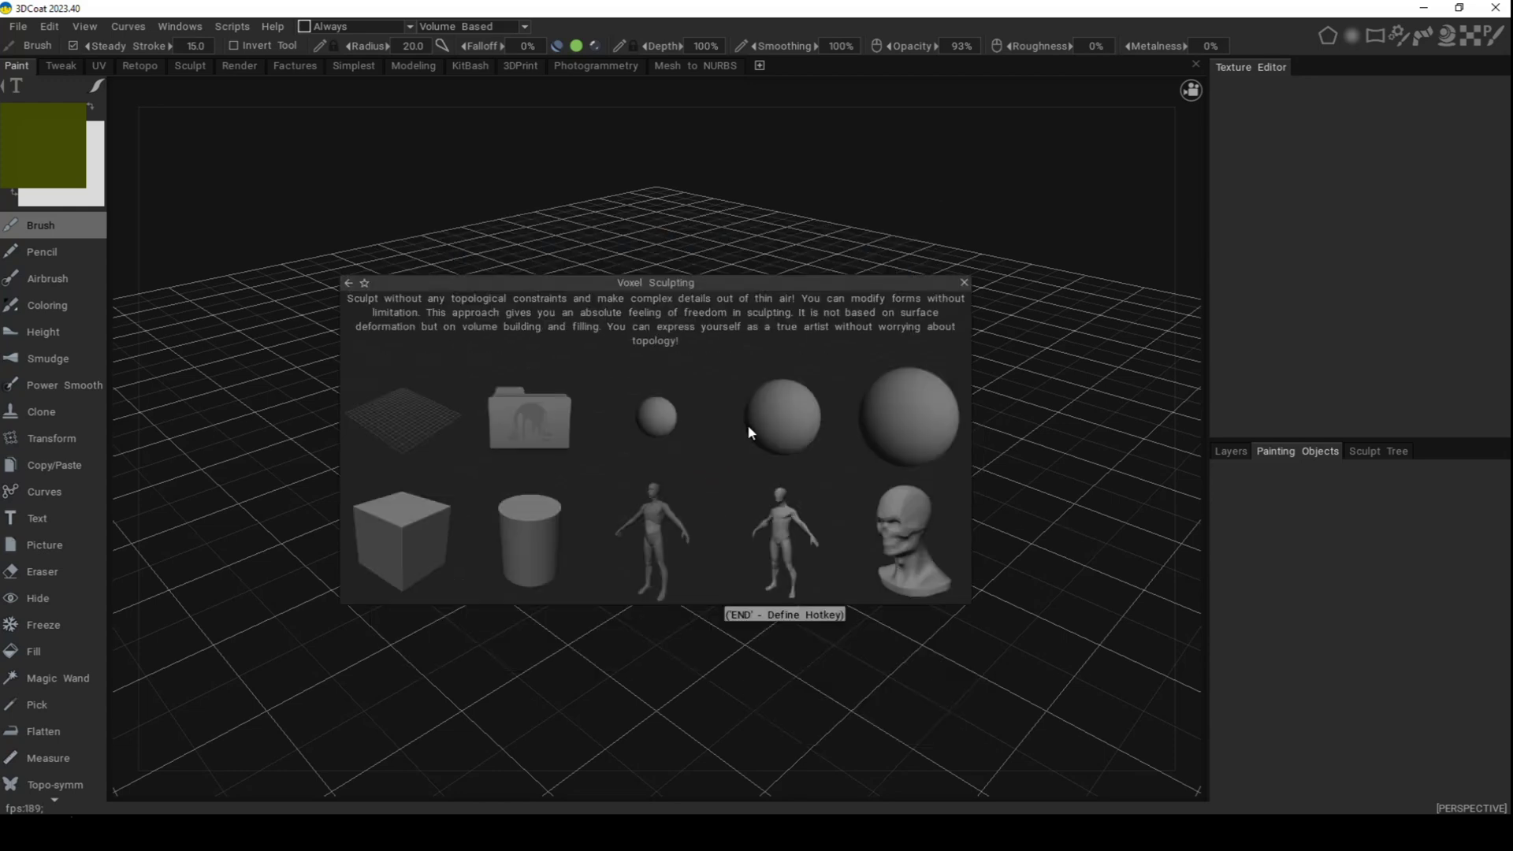
left_click(396, 421)
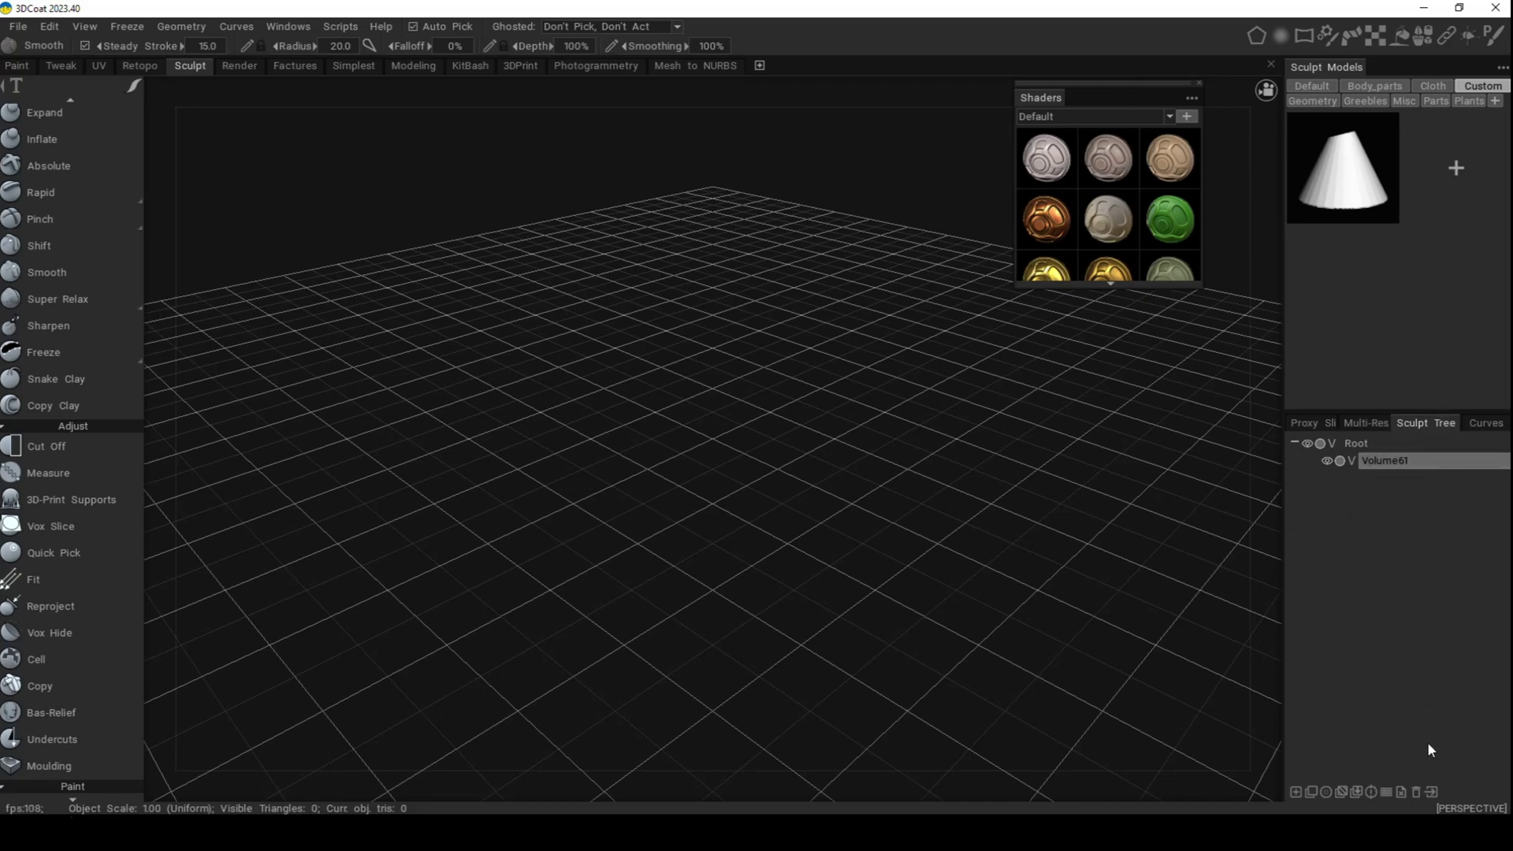
left_click(1315, 86)
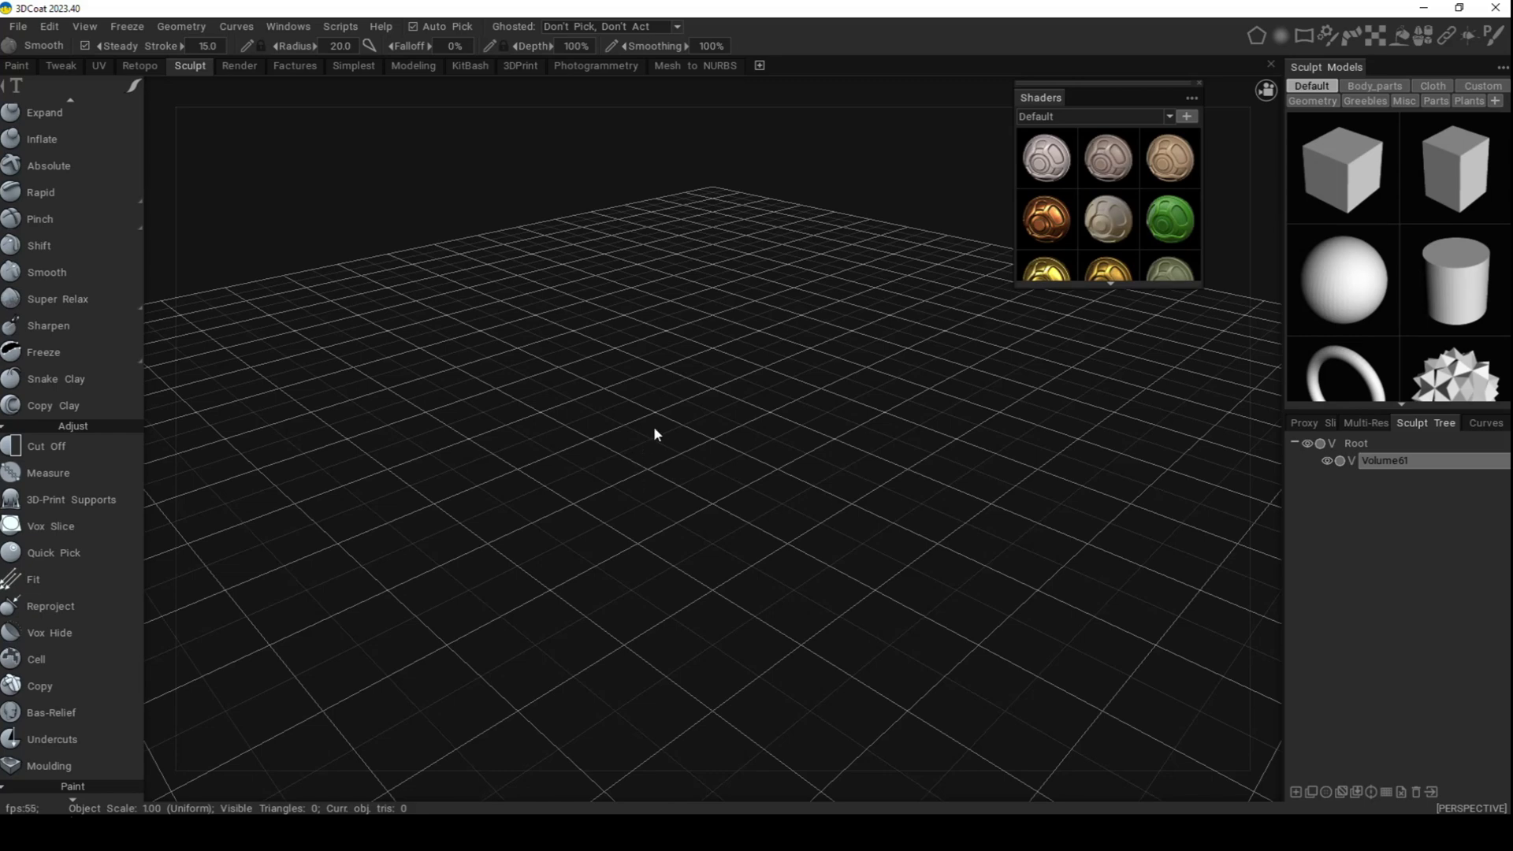
Step: Add a Primitives sphere enlarged to radius 281 and apply it as voxels
key("space")
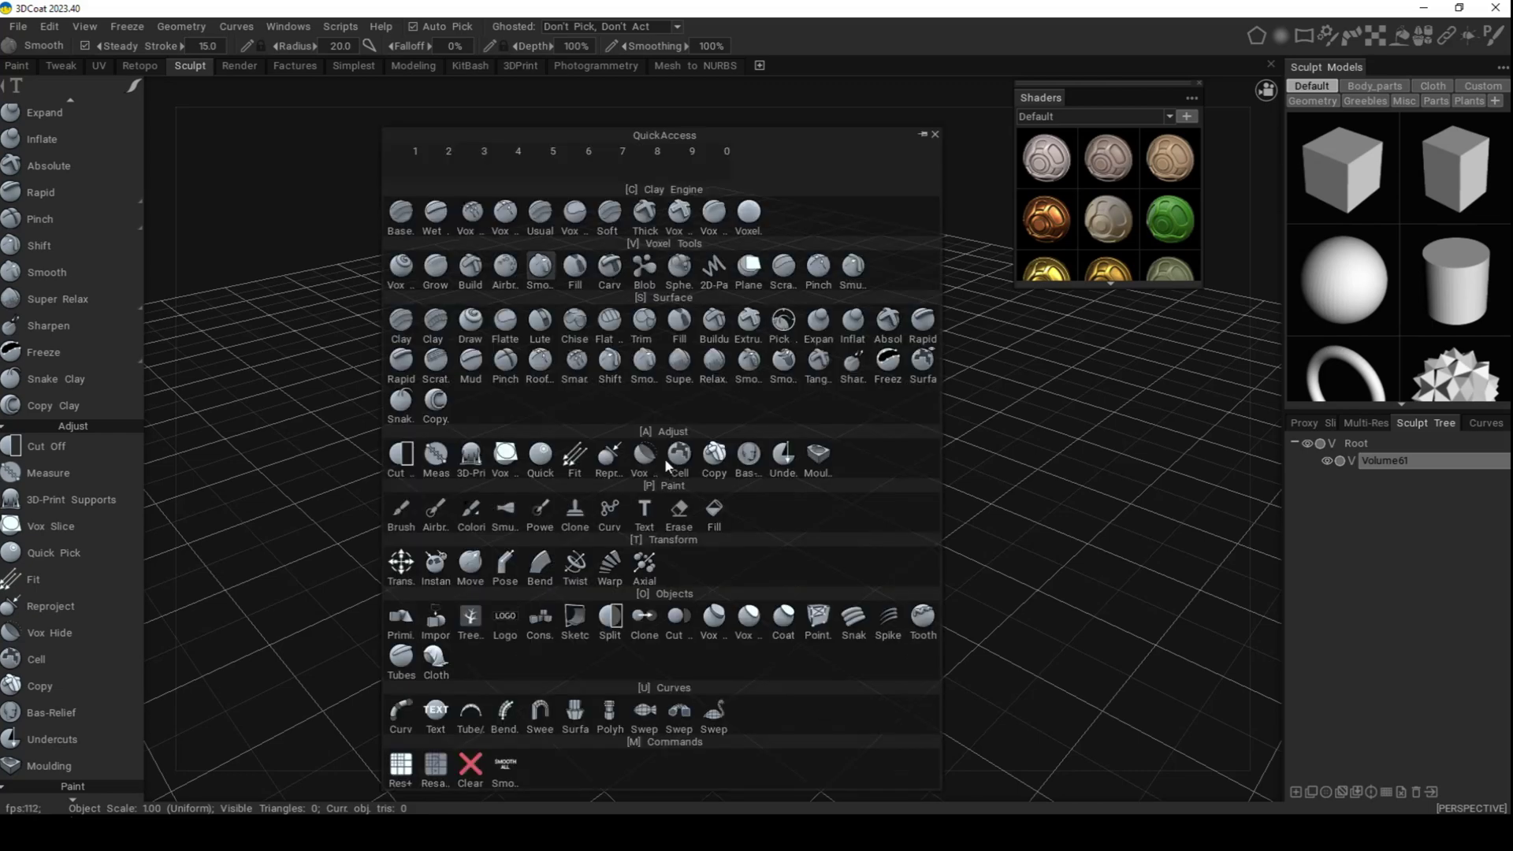
left_click(402, 620)
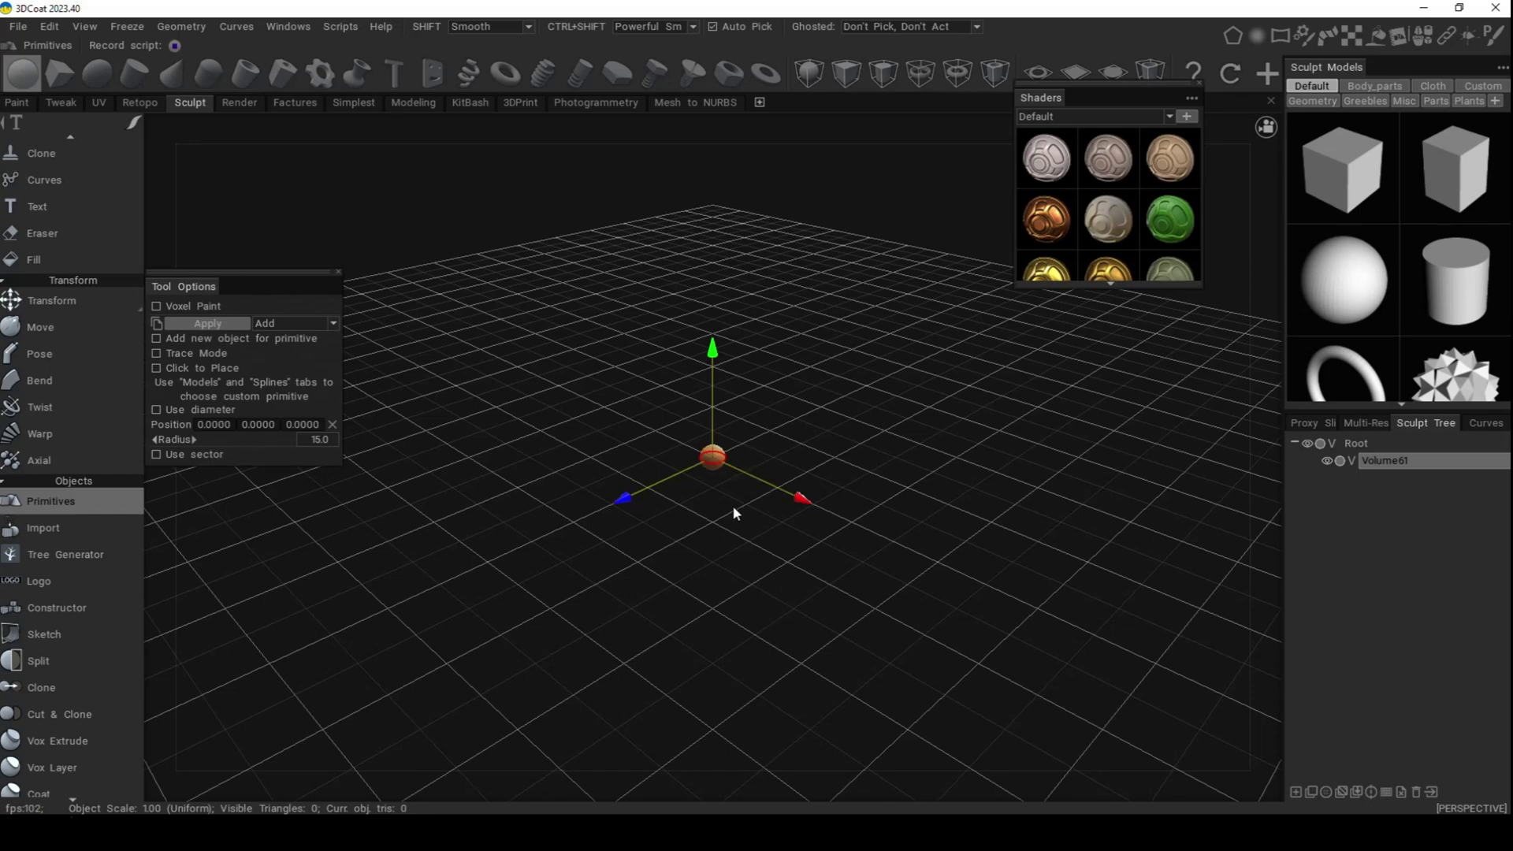
scroll(733, 511, "up", 5)
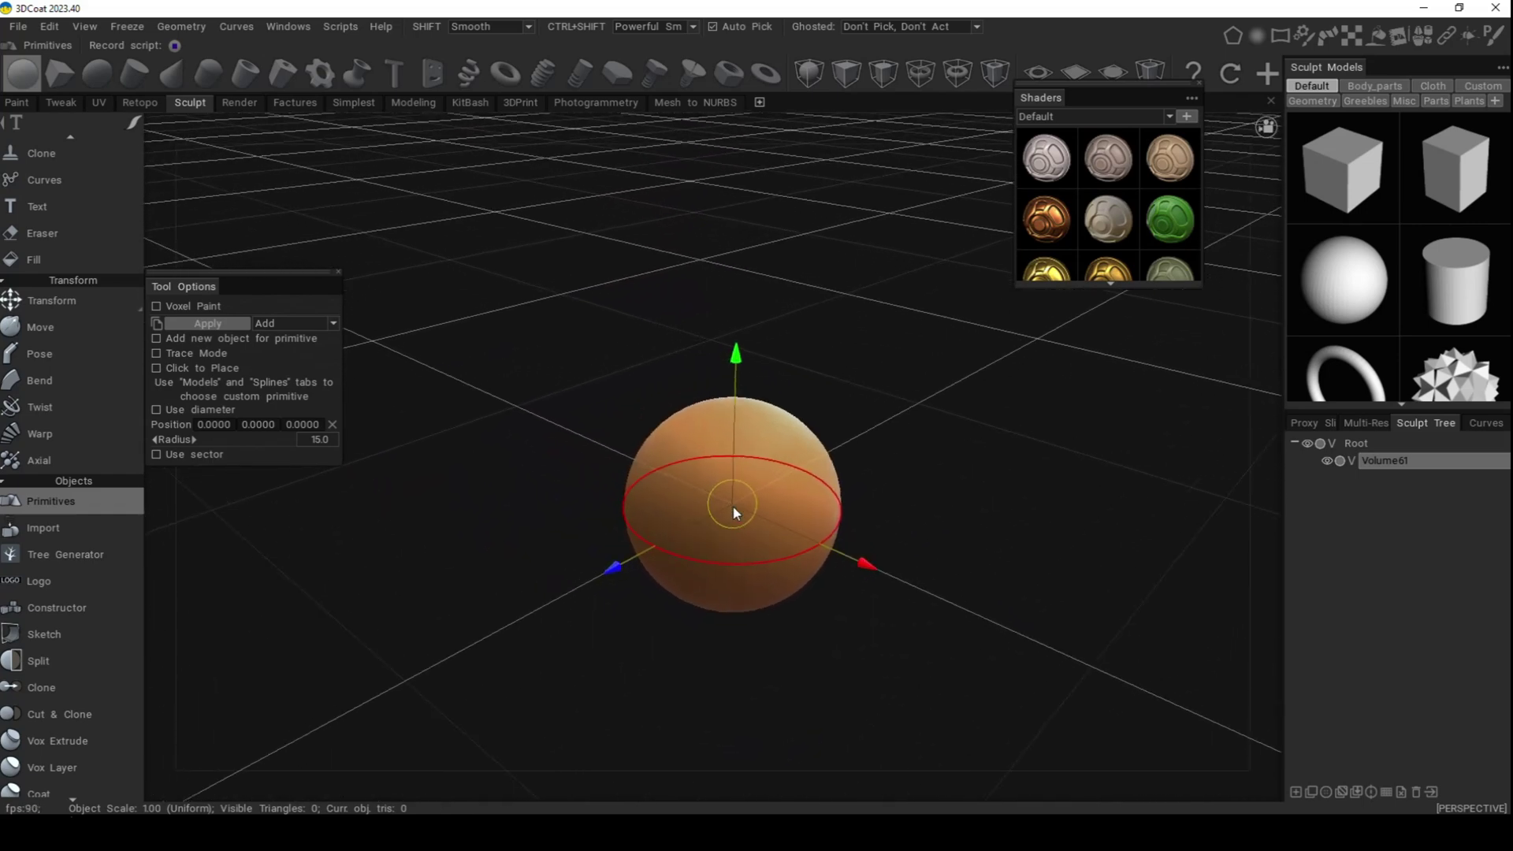
scroll(733, 512, "up", 2)
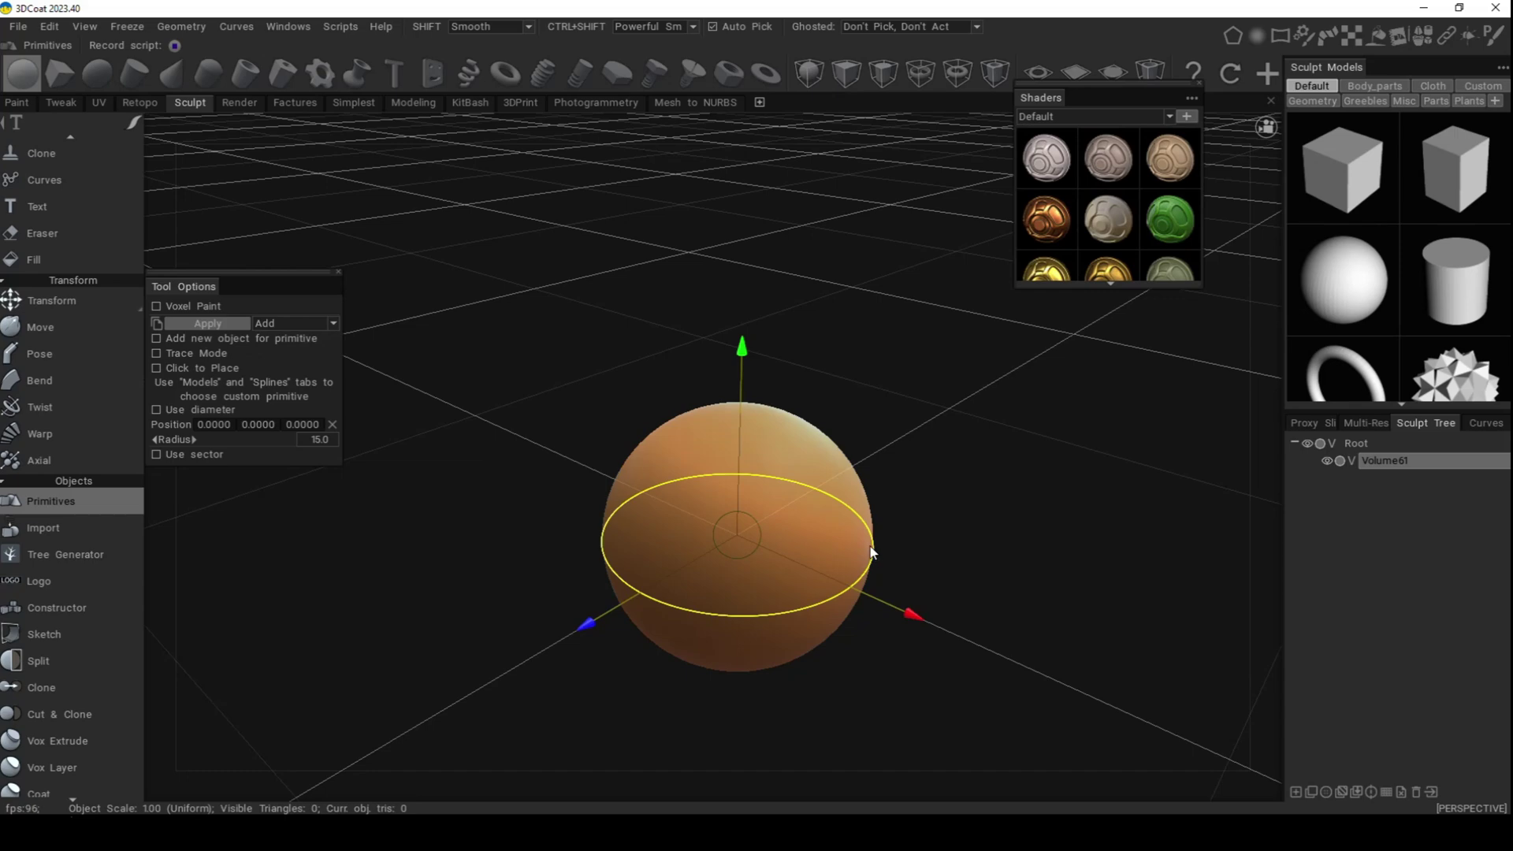
left_click_drag(871, 552, 994, 552)
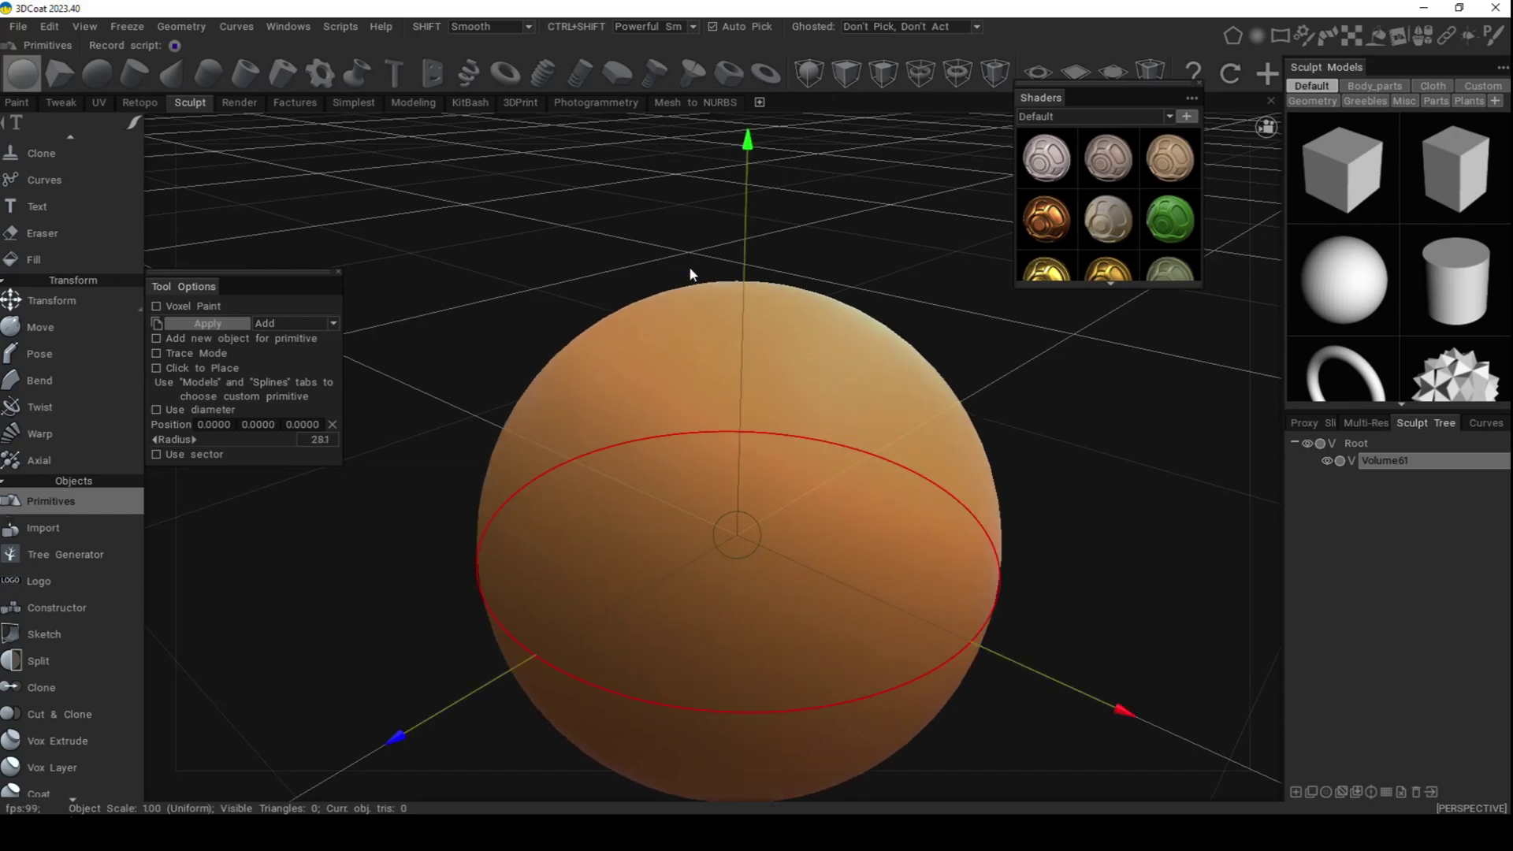
middle_click_drag(811, 483, 815, 499)
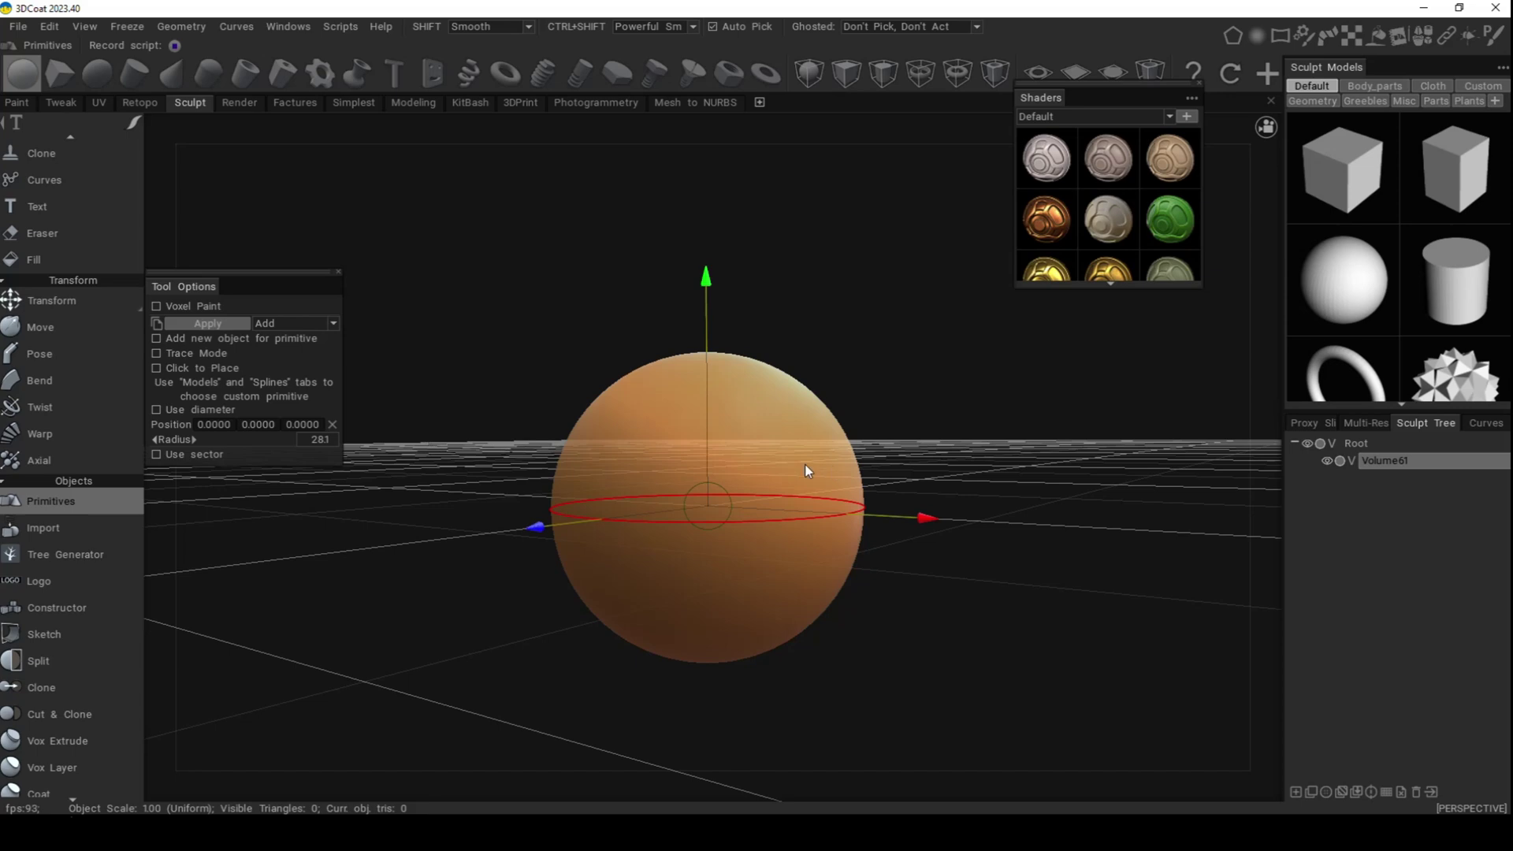
left_click(204, 325)
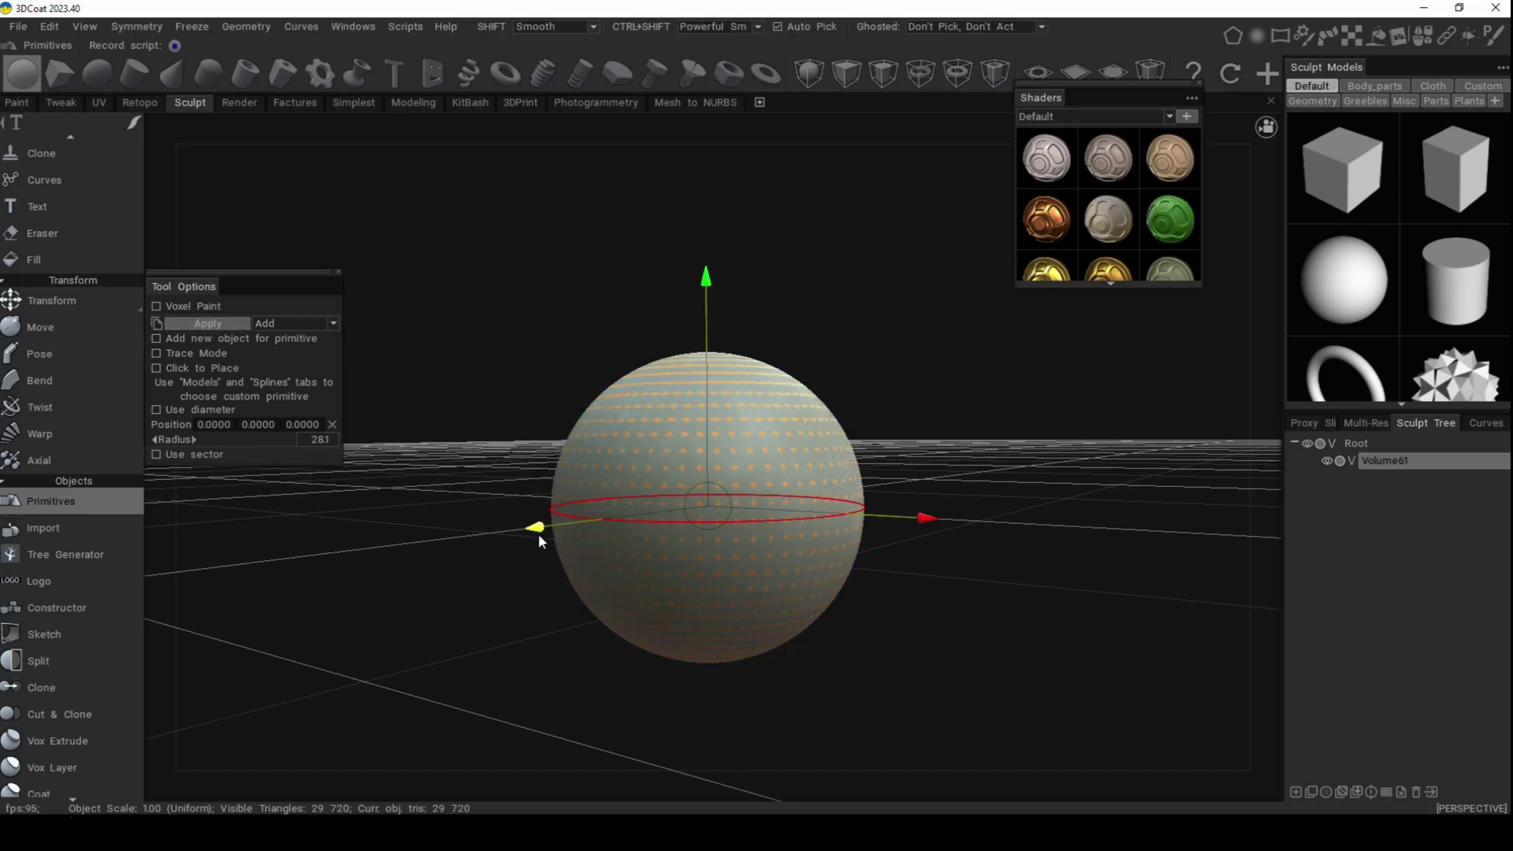
left_click(53, 355)
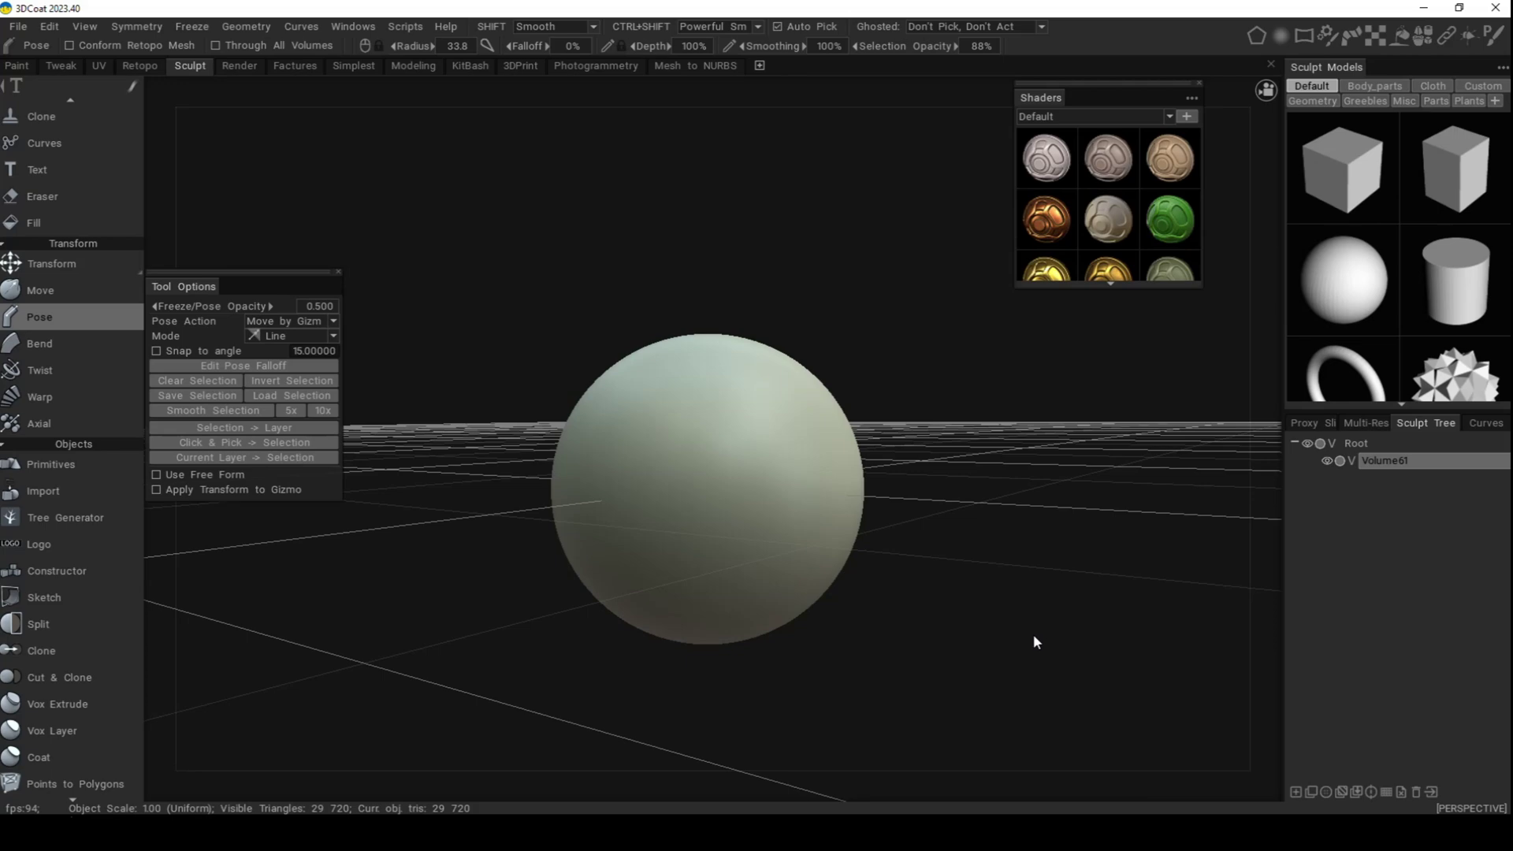
Step: Slice off the sphere's top with a three-point Cut Off outline and inspect the flat cut
middle_click_drag(1033, 633, 1045, 651)
key("space")
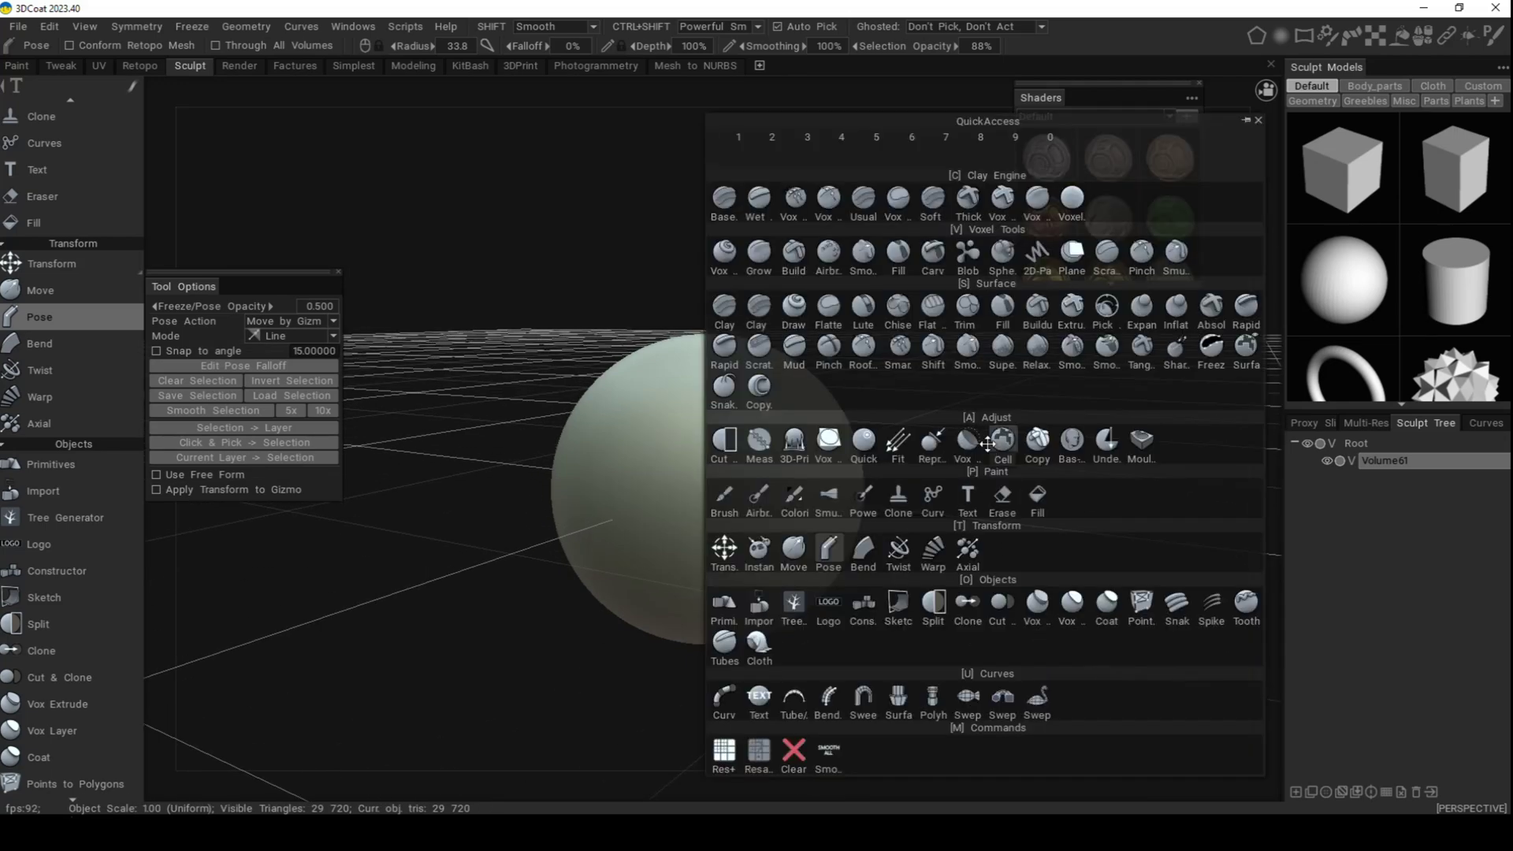
left_click(726, 439)
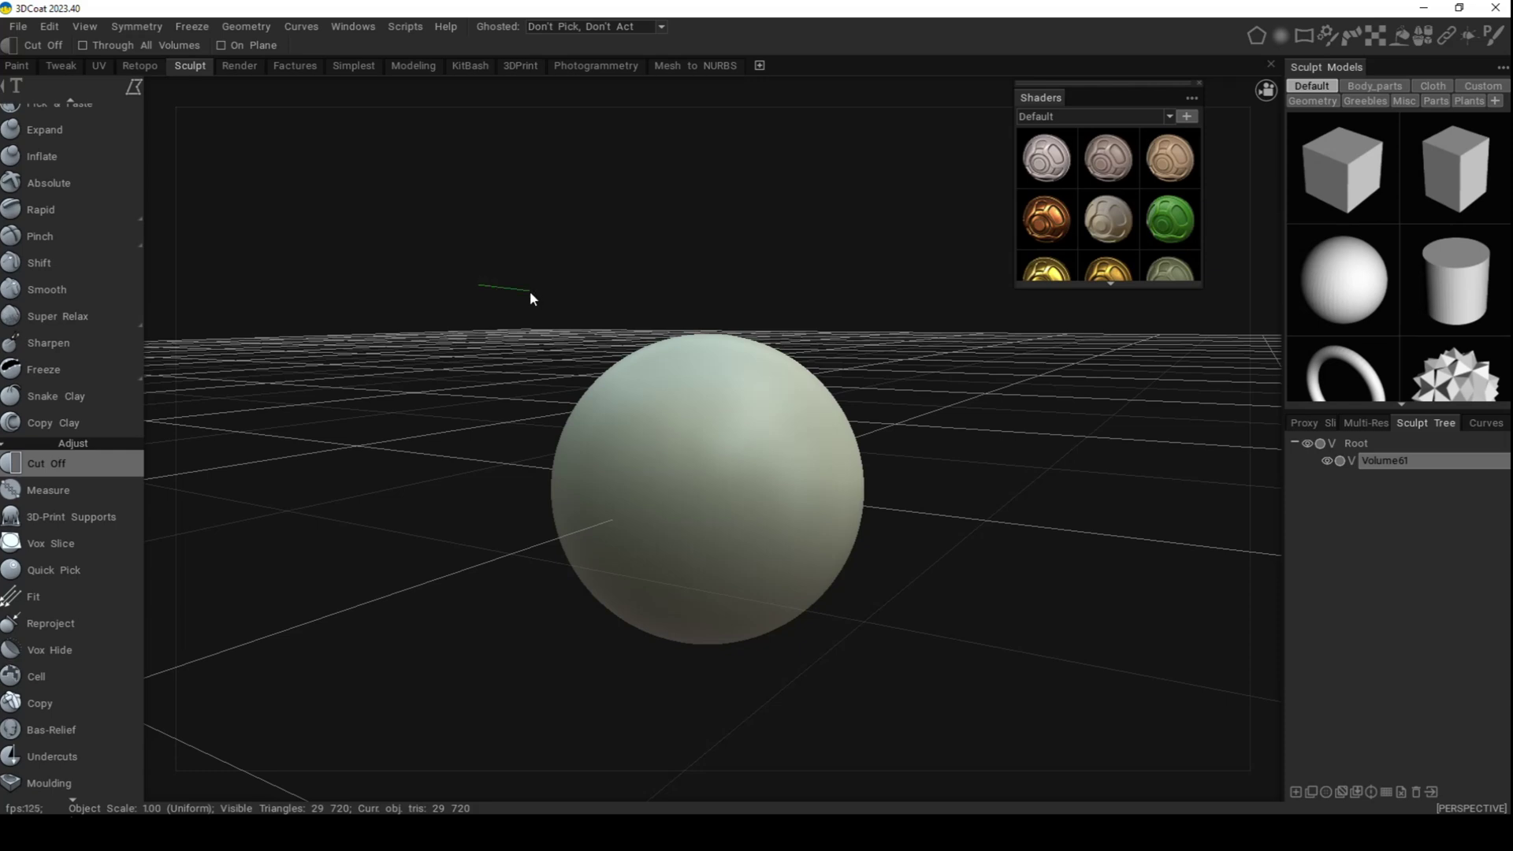
left_click(1040, 382)
left_click(445, 458)
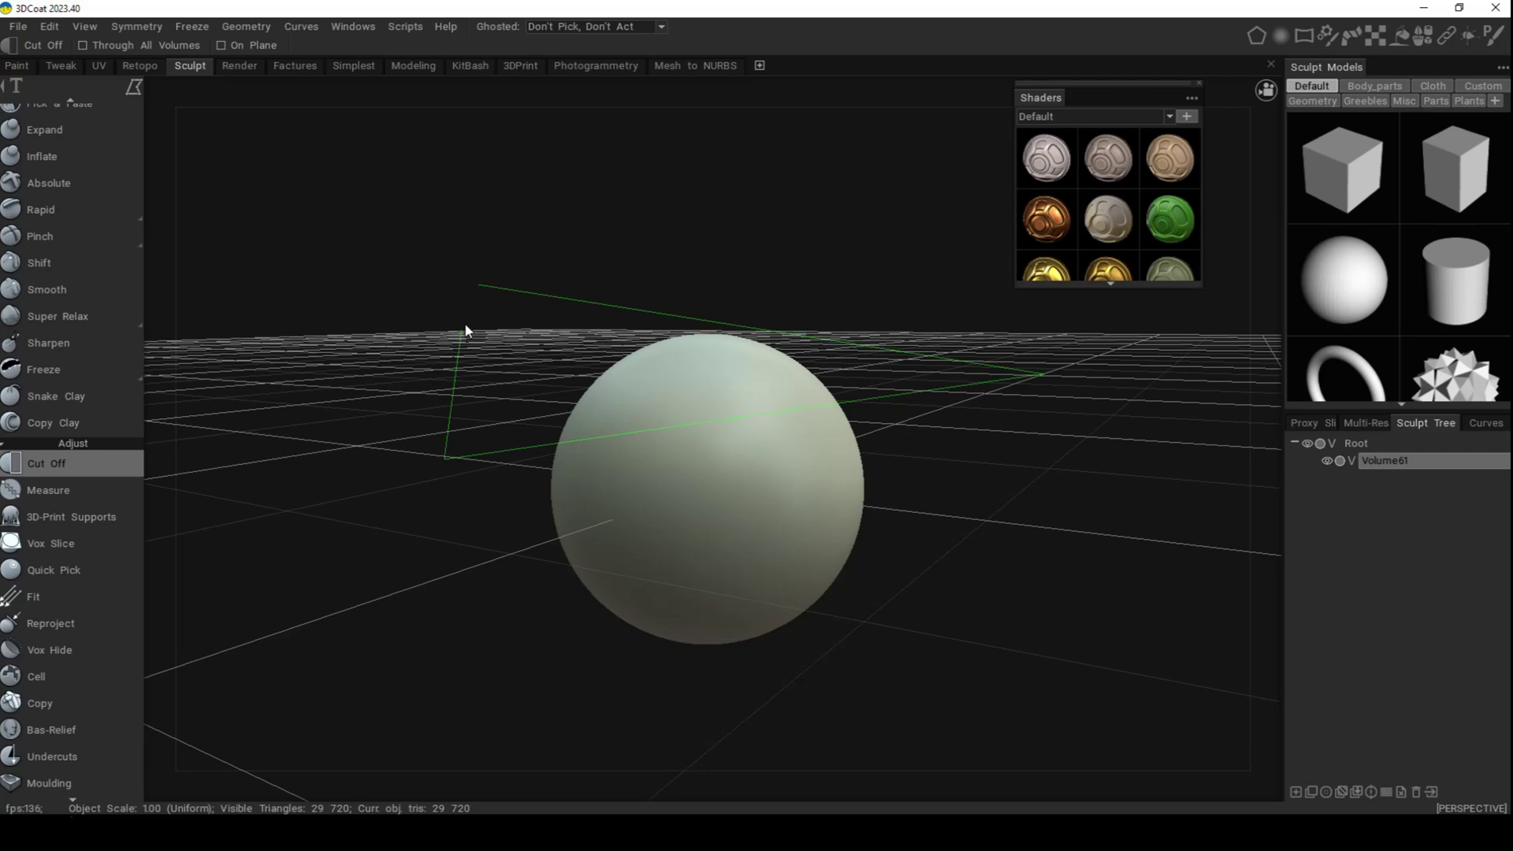
left_click(480, 289)
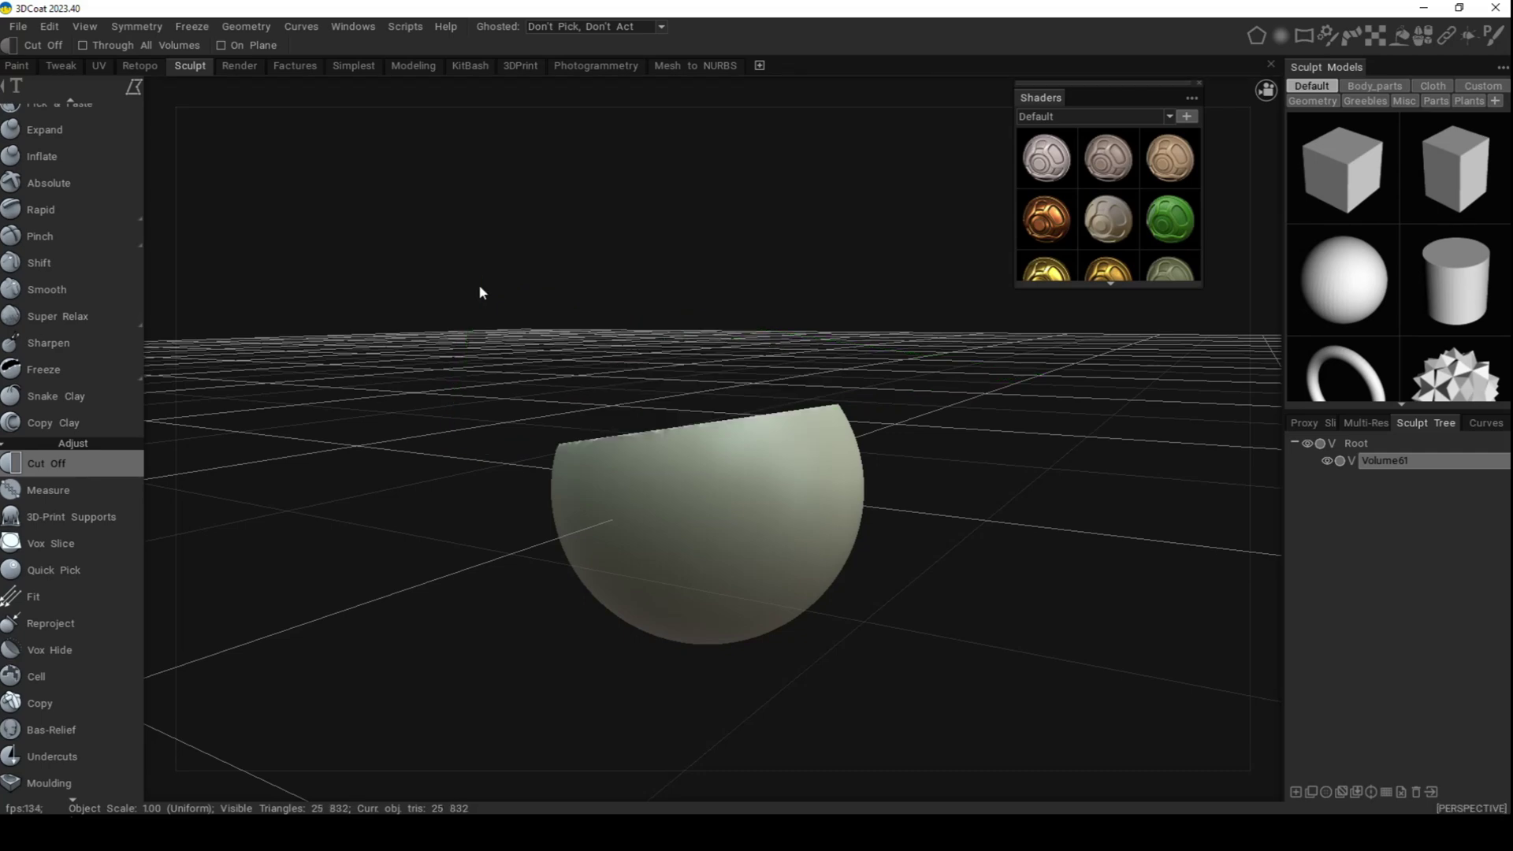
left_click_drag(484, 469, 678, 495, "alt")
left_click_drag(843, 599, 787, 600, "alt")
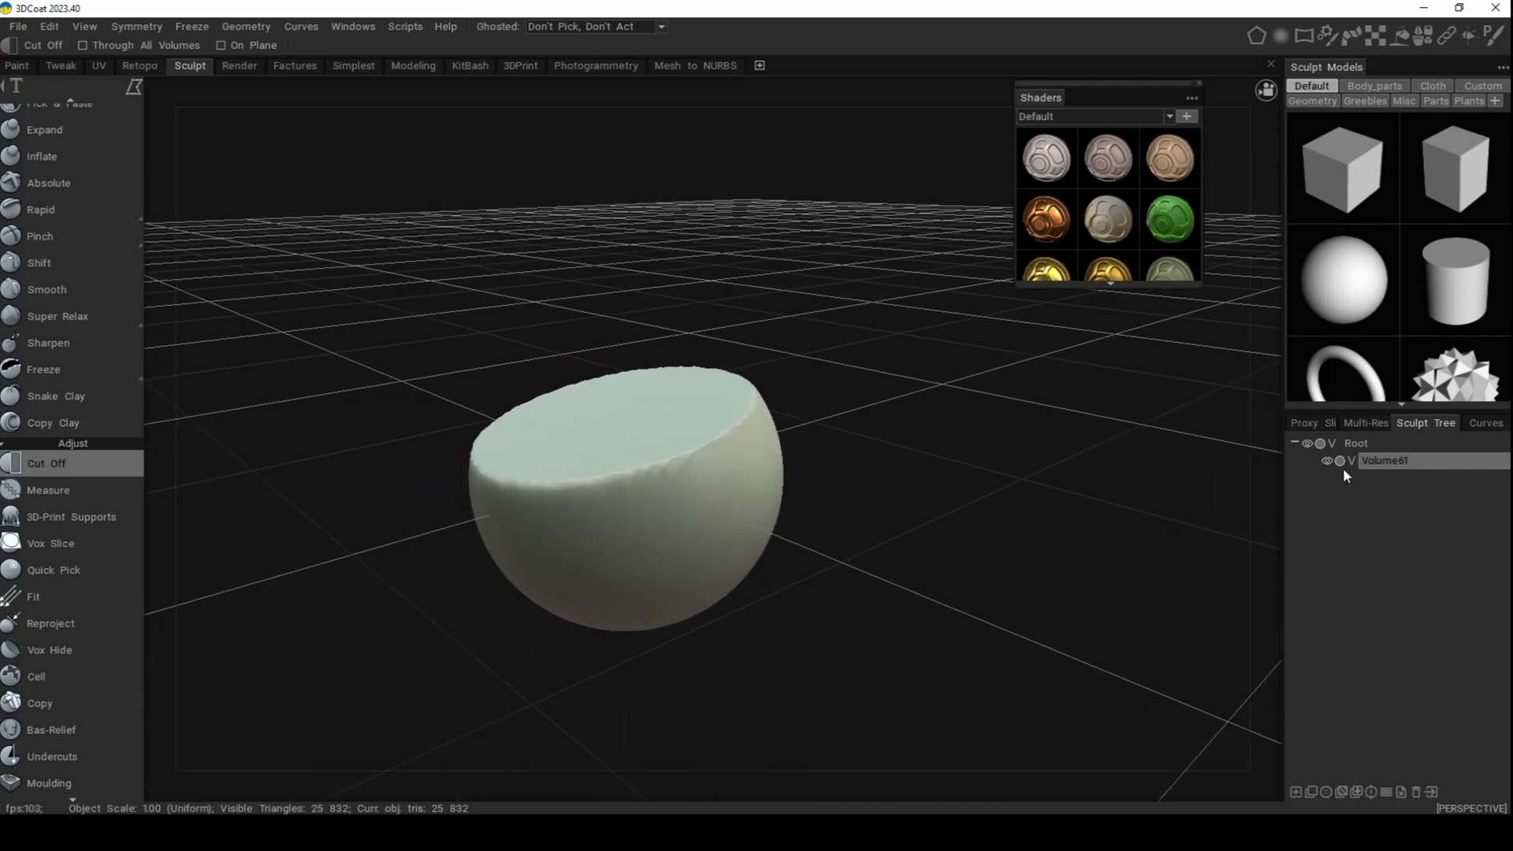
Step: Rename the Volume61 layer to 'CuttOffSphere' in the Sculpt Tree
double_click(1411, 462)
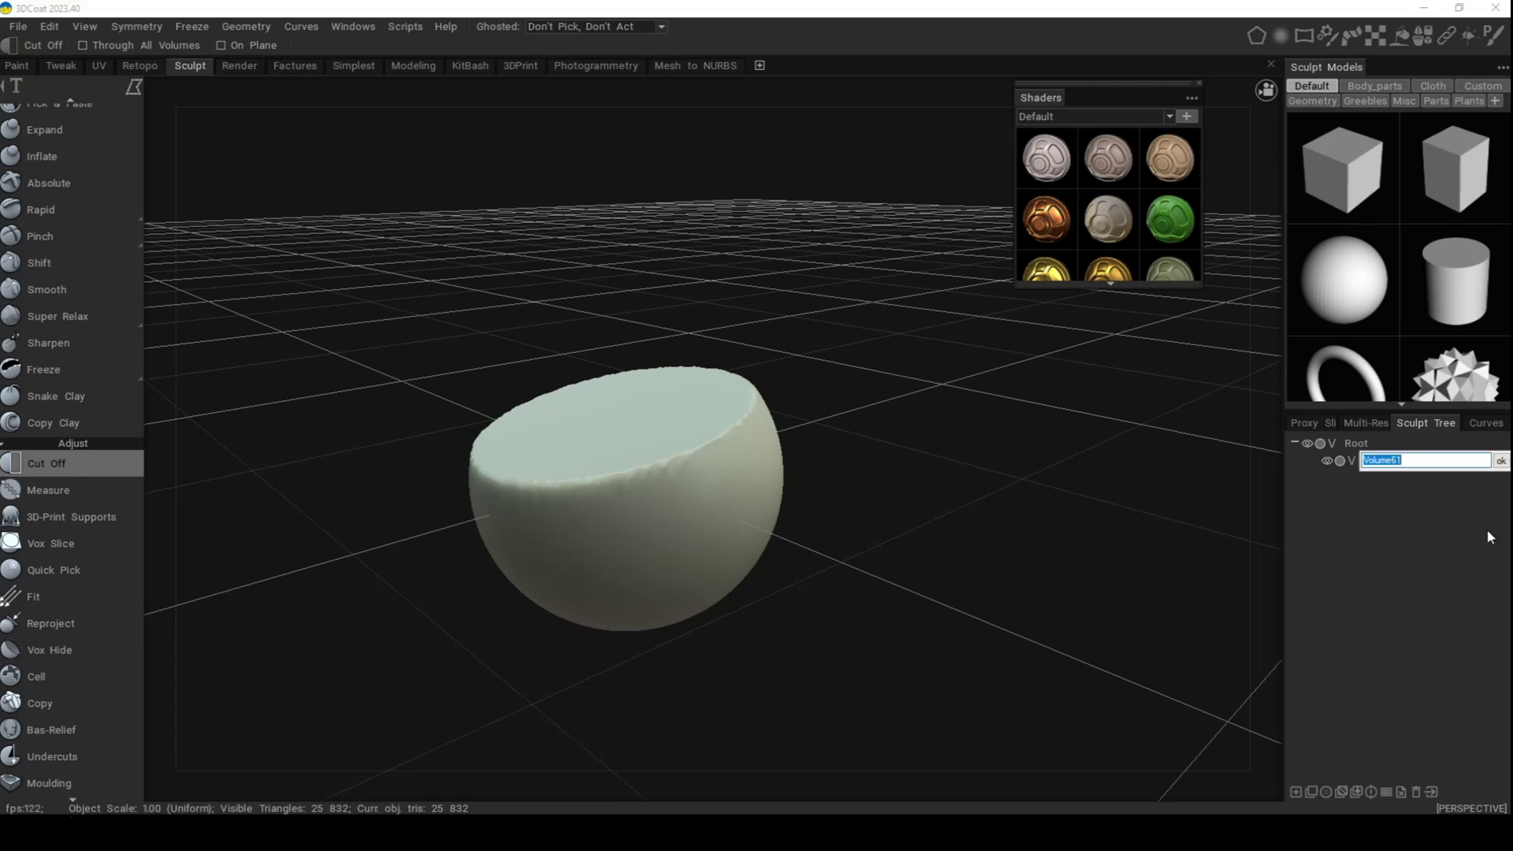
type("CuttOffSphere")
key("Return")
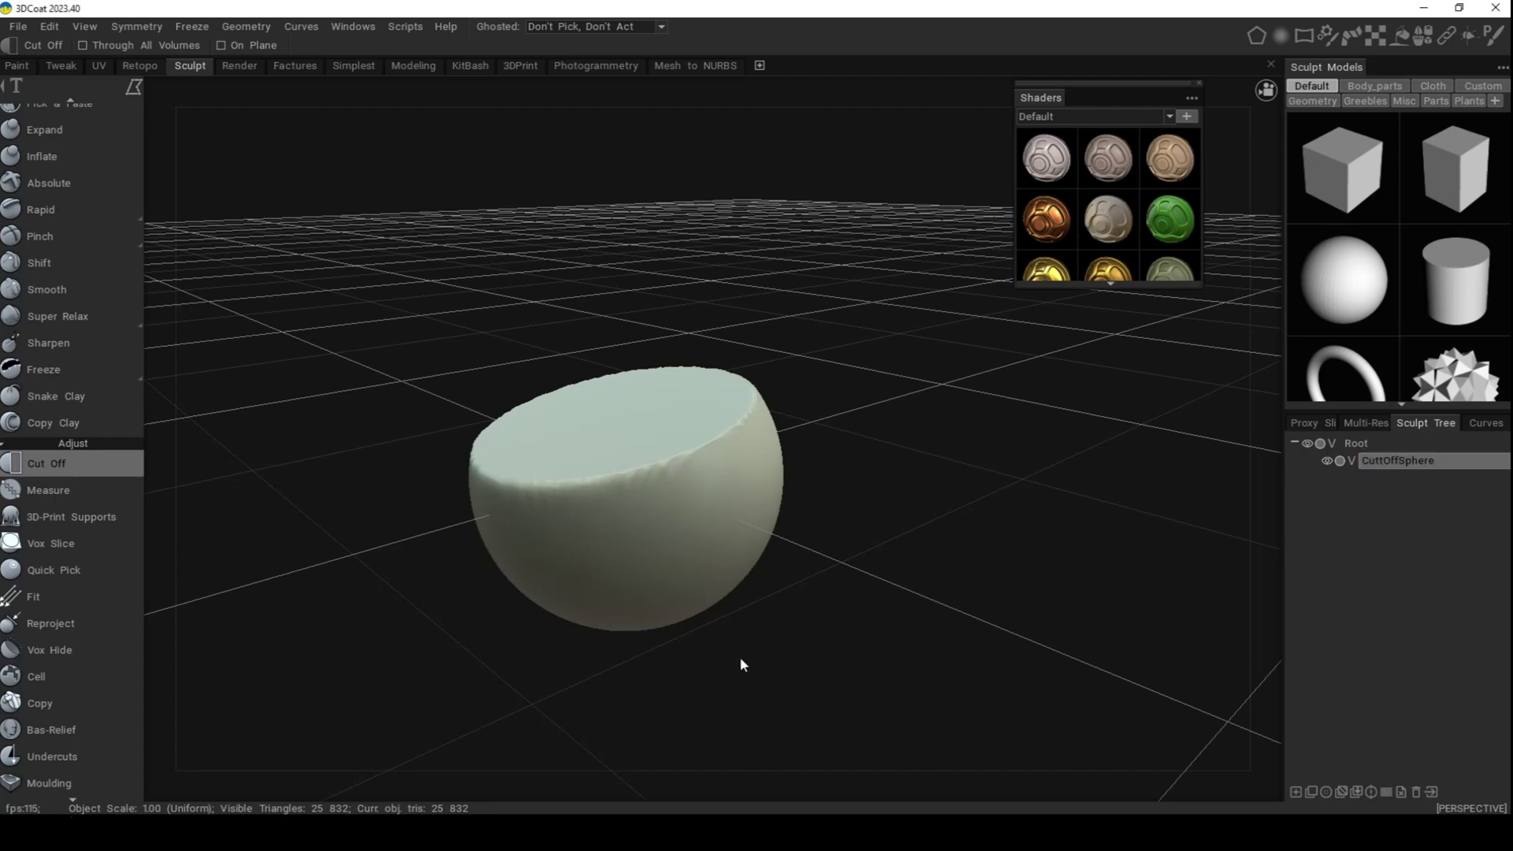
left_click_drag(774, 669, 842, 623, "alt")
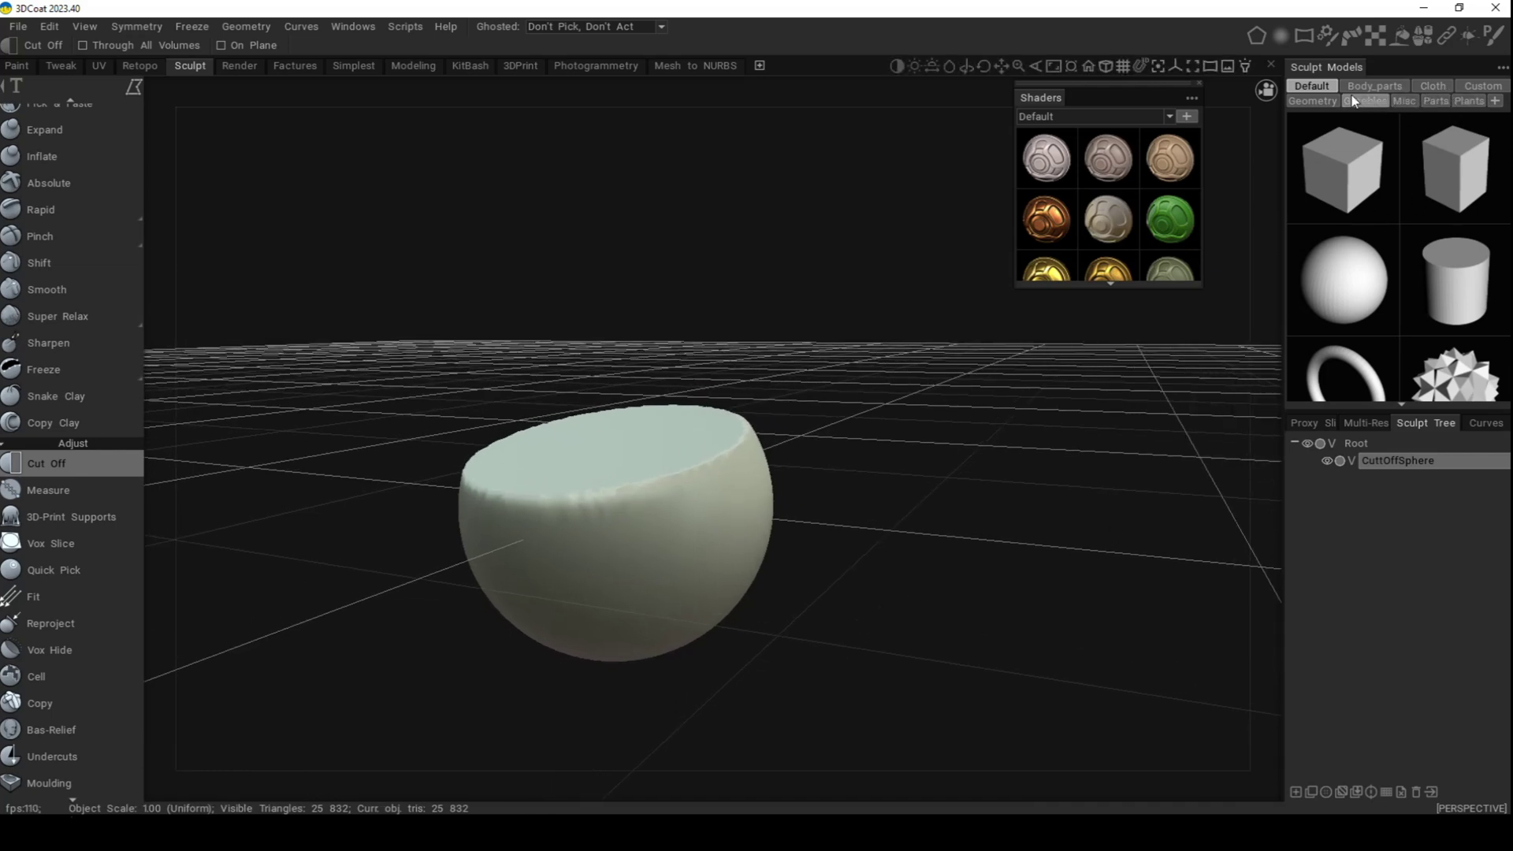
Step: Add a NewFolder models folder, delete it again, and display the Custom folder
left_click(1495, 102)
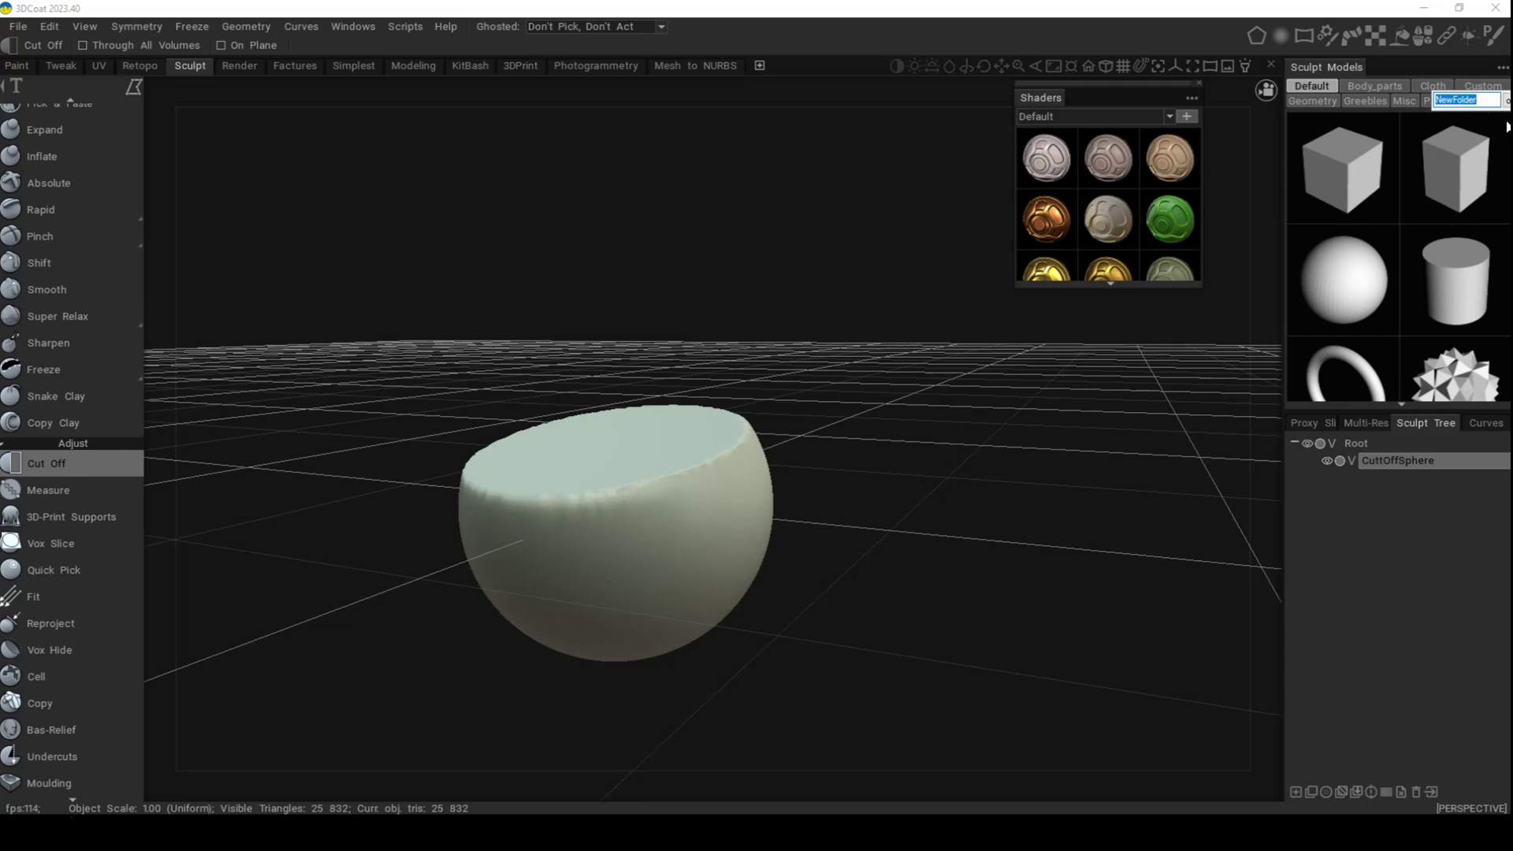
key("Return")
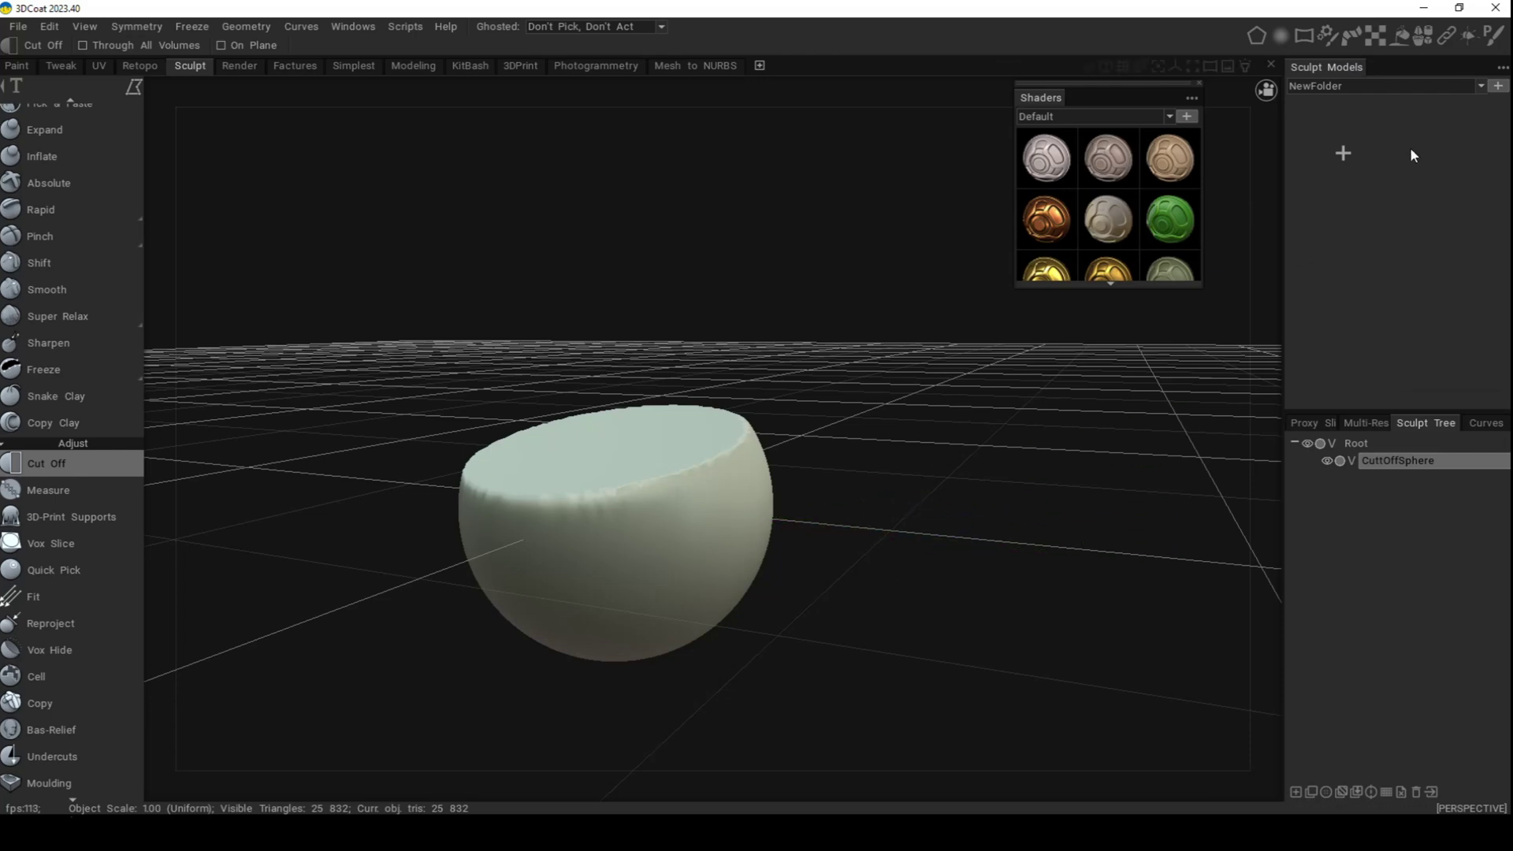
left_click(1482, 87)
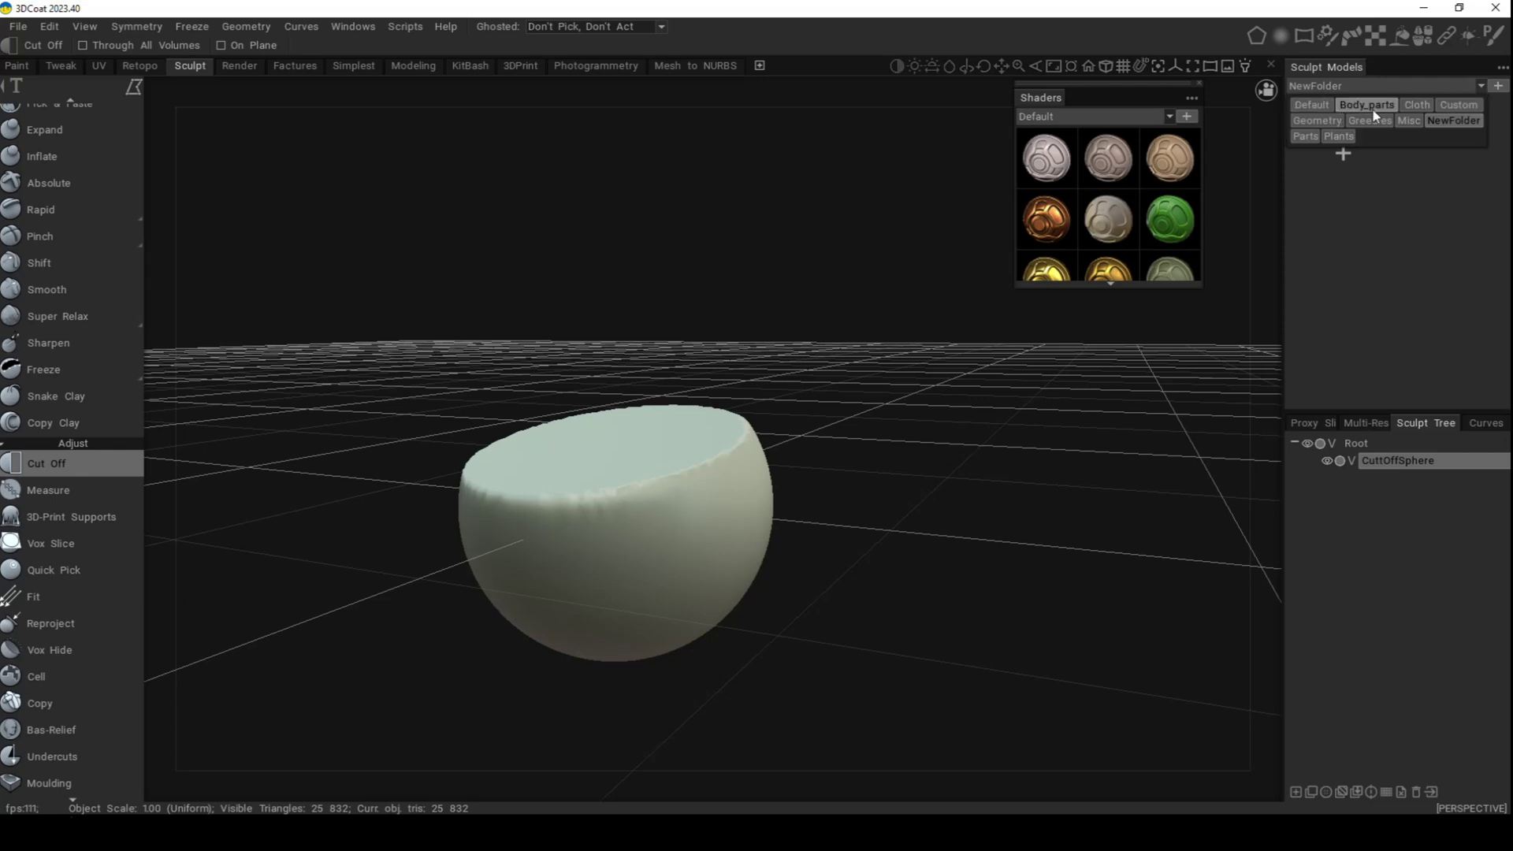
right_click(1457, 120)
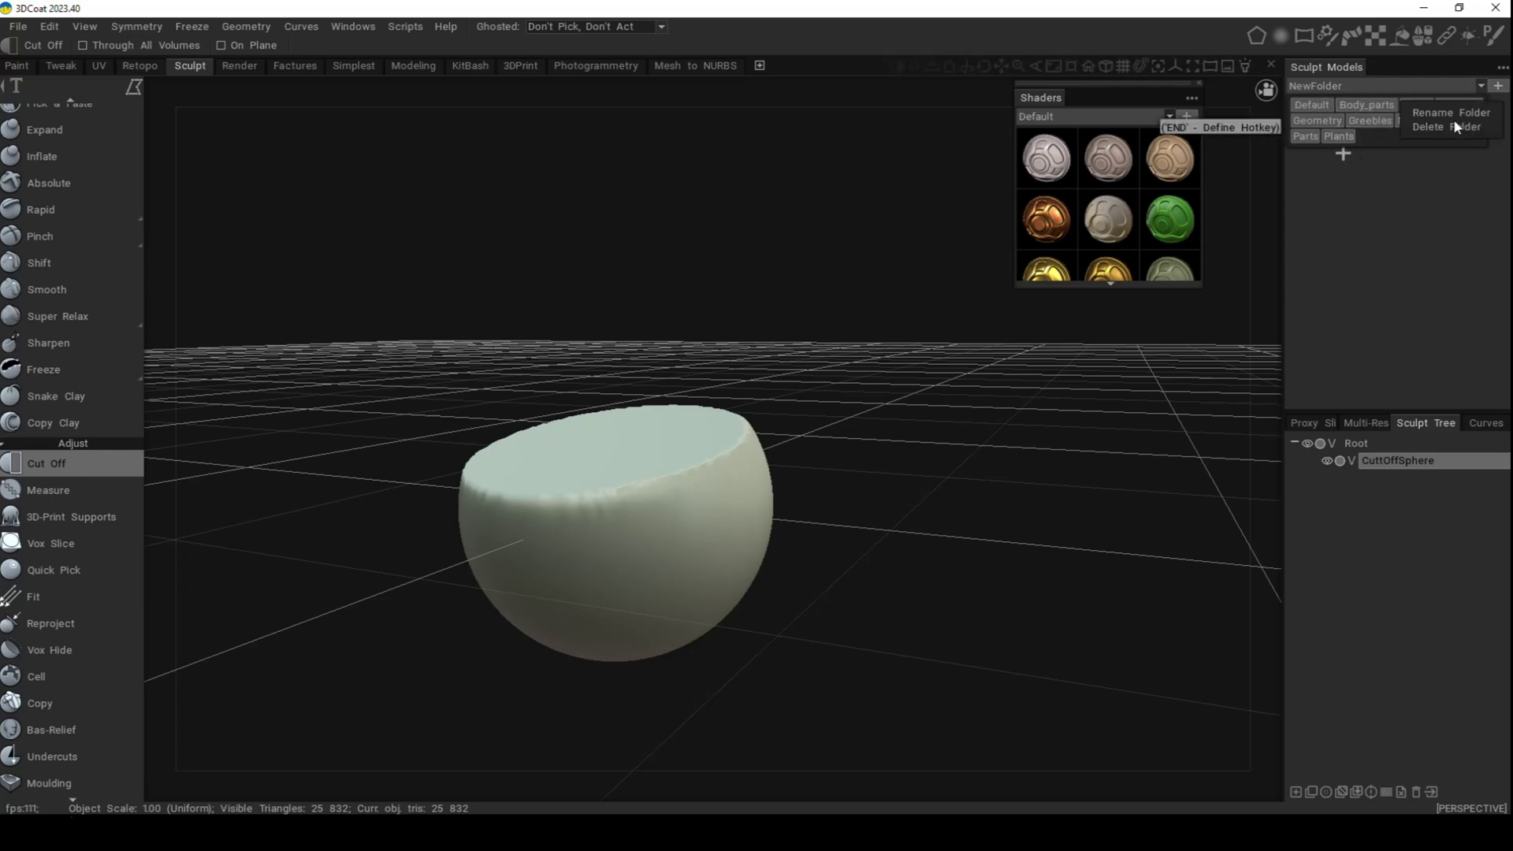
left_click(1458, 126)
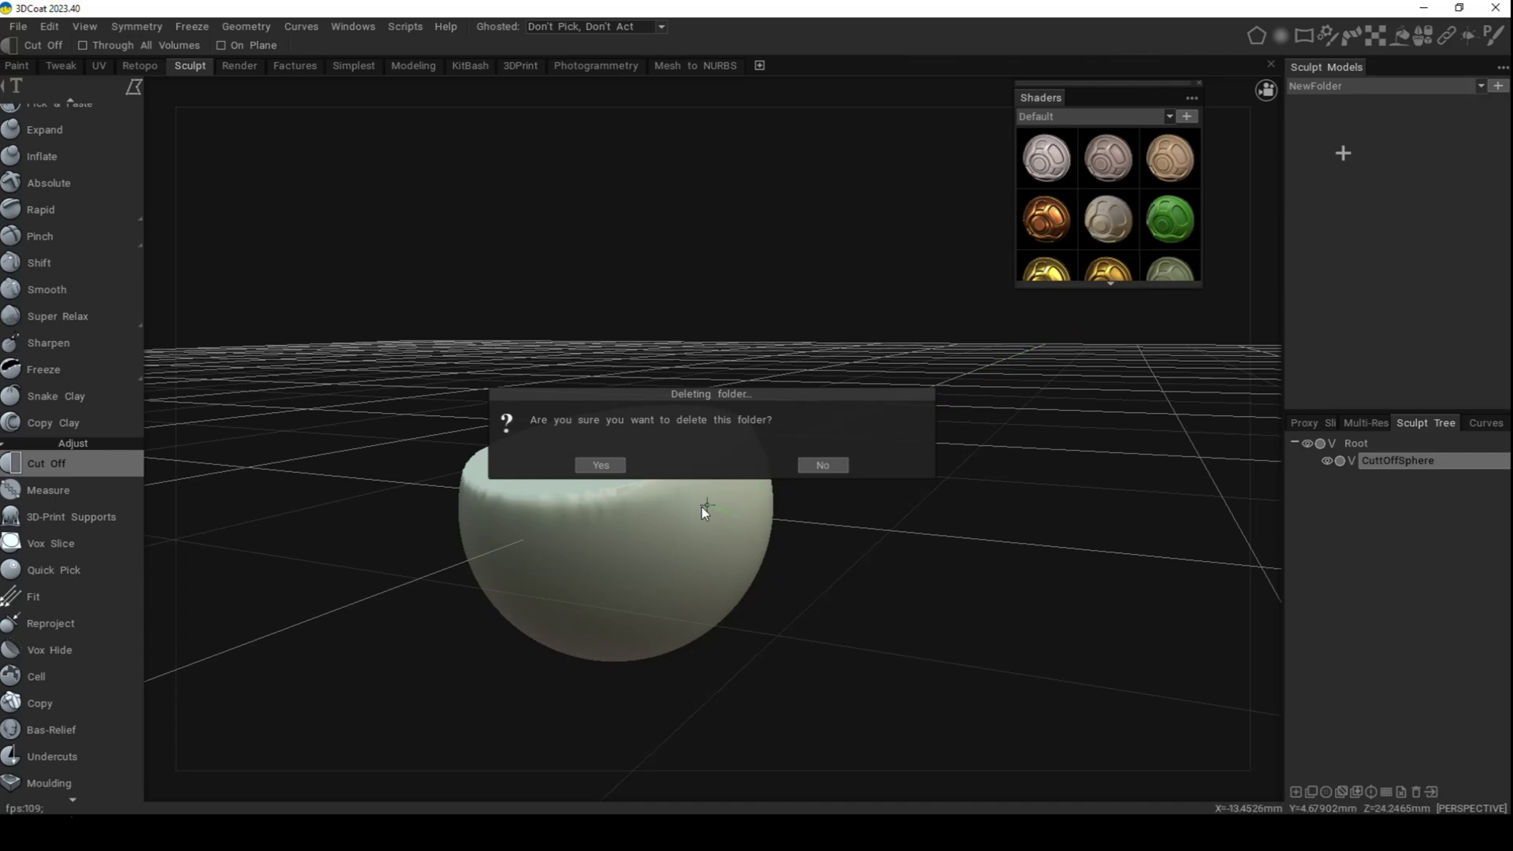
left_click(601, 465)
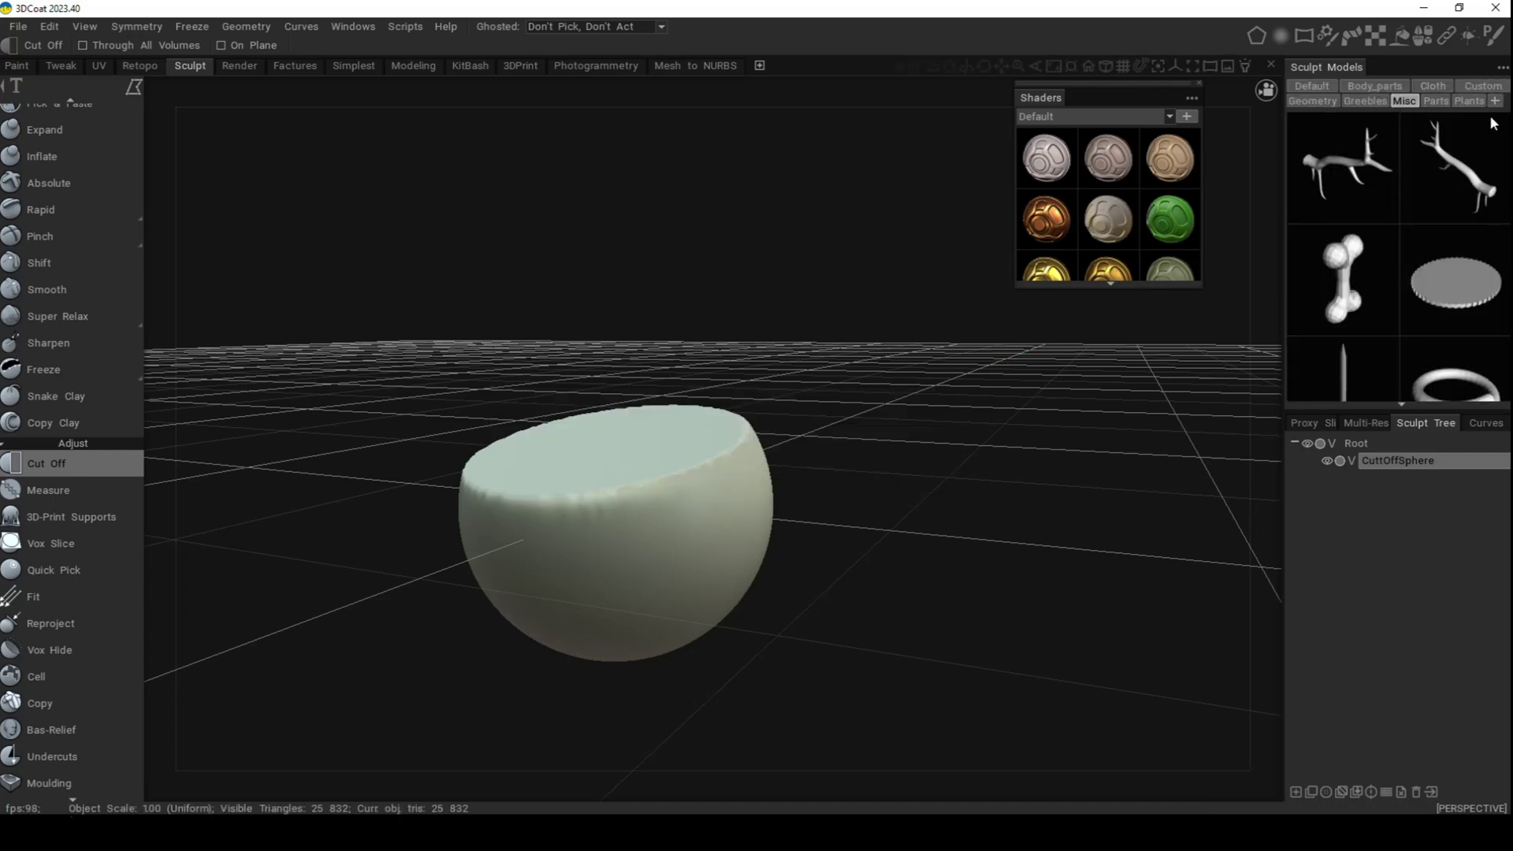
left_click(1492, 90)
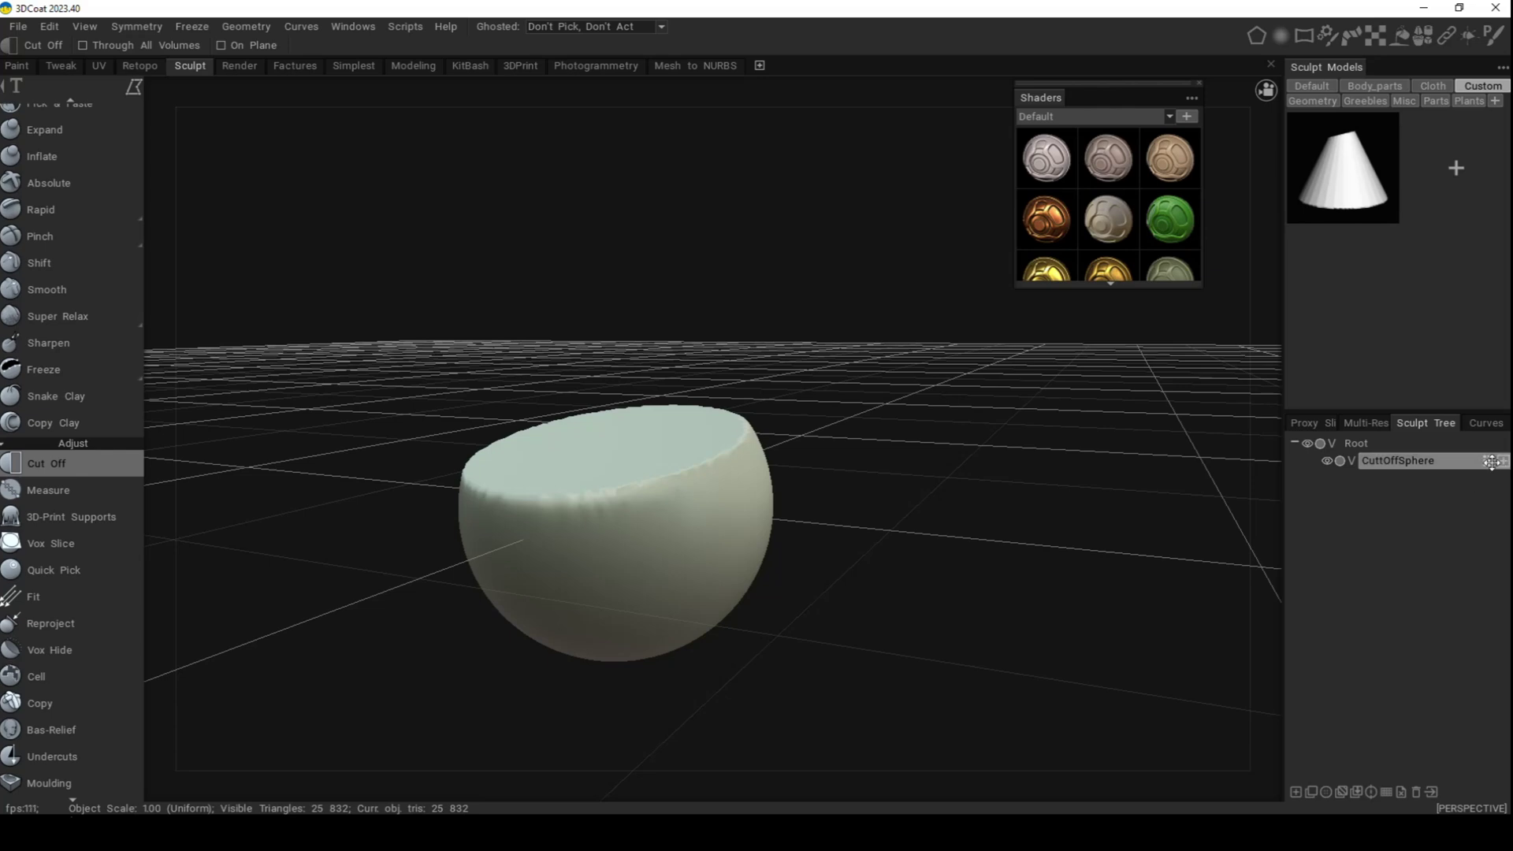
Step: Store CuttOffSphere in the Custom models with a reduced poly count of 5000
left_click_drag(1487, 461, 1452, 303)
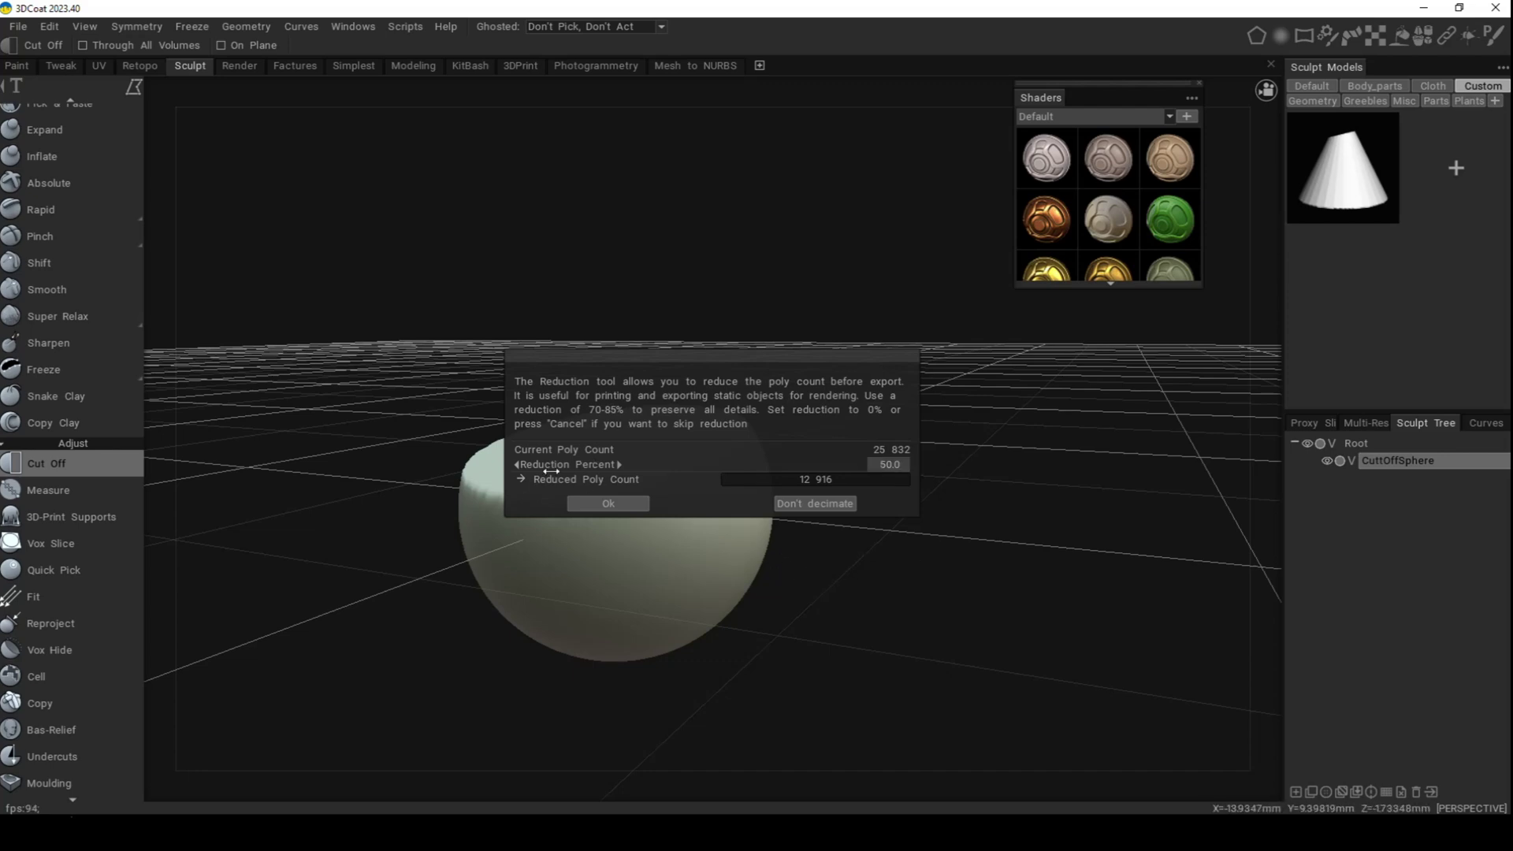
left_click(853, 479)
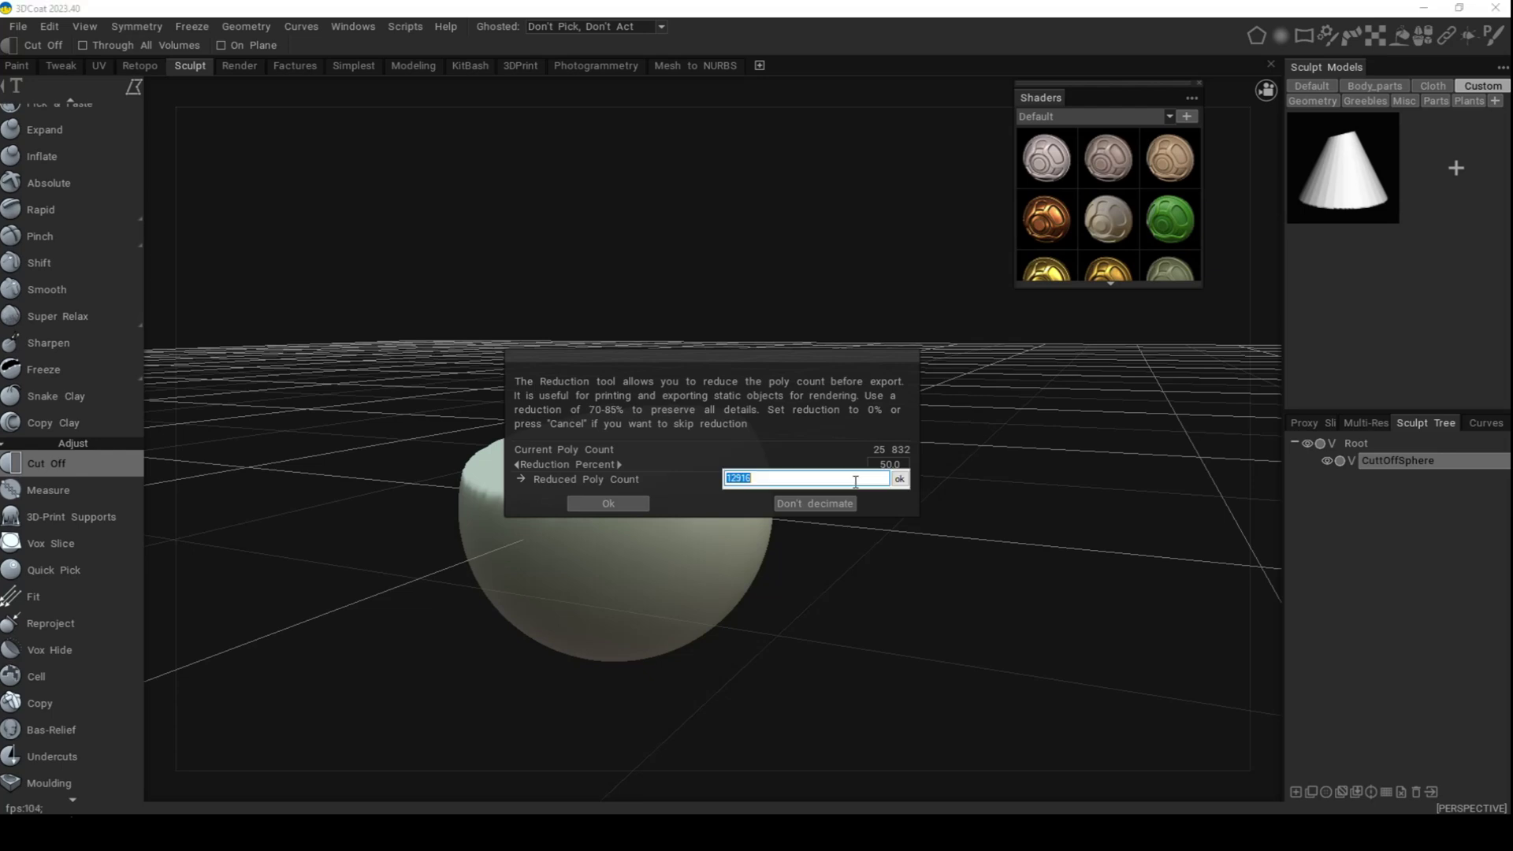
type("5000")
key("Return")
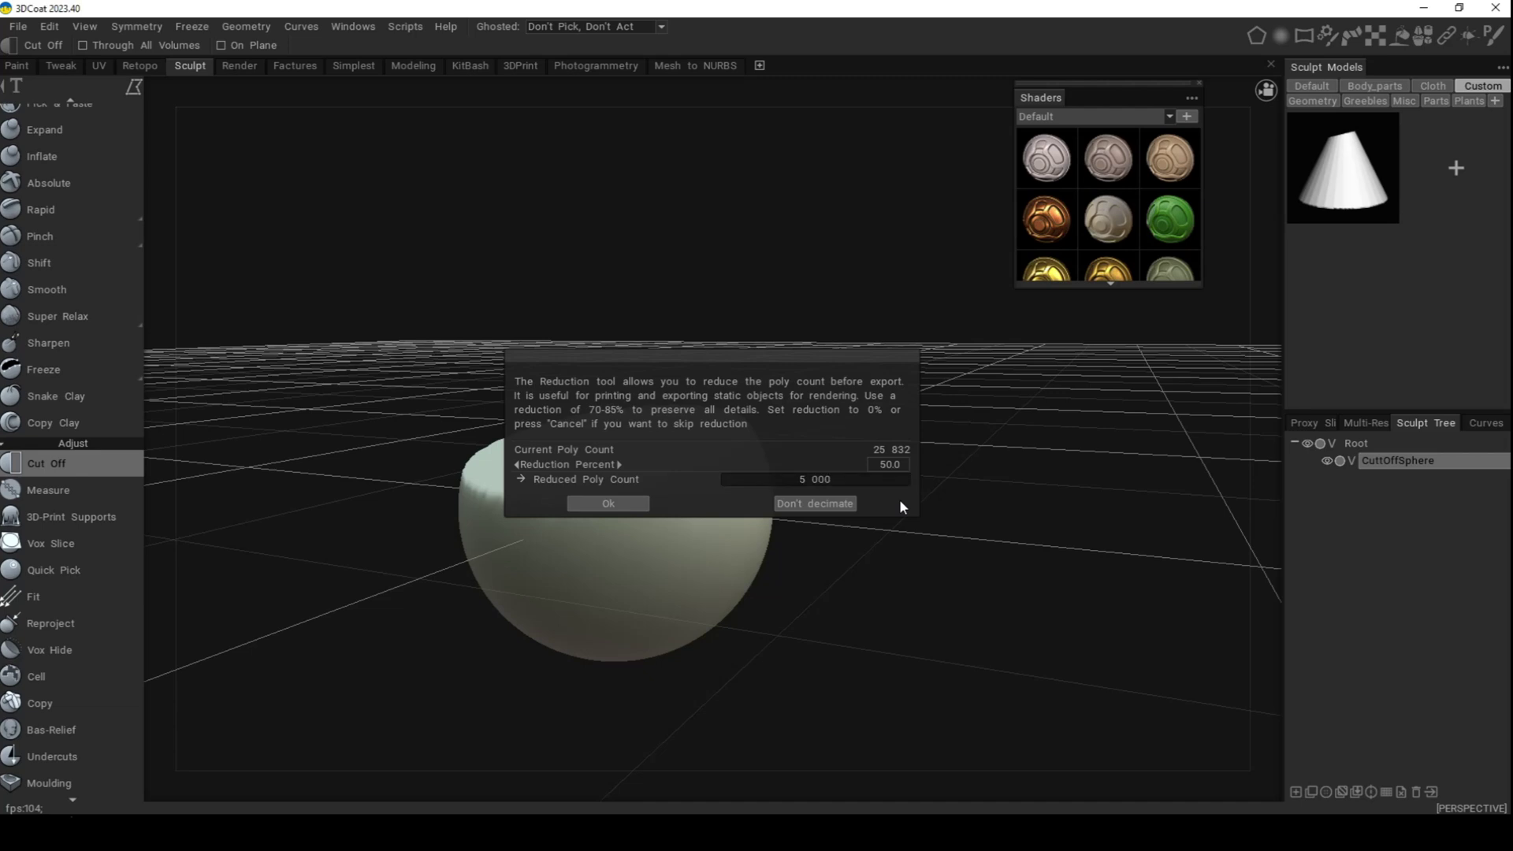
left_click(609, 506)
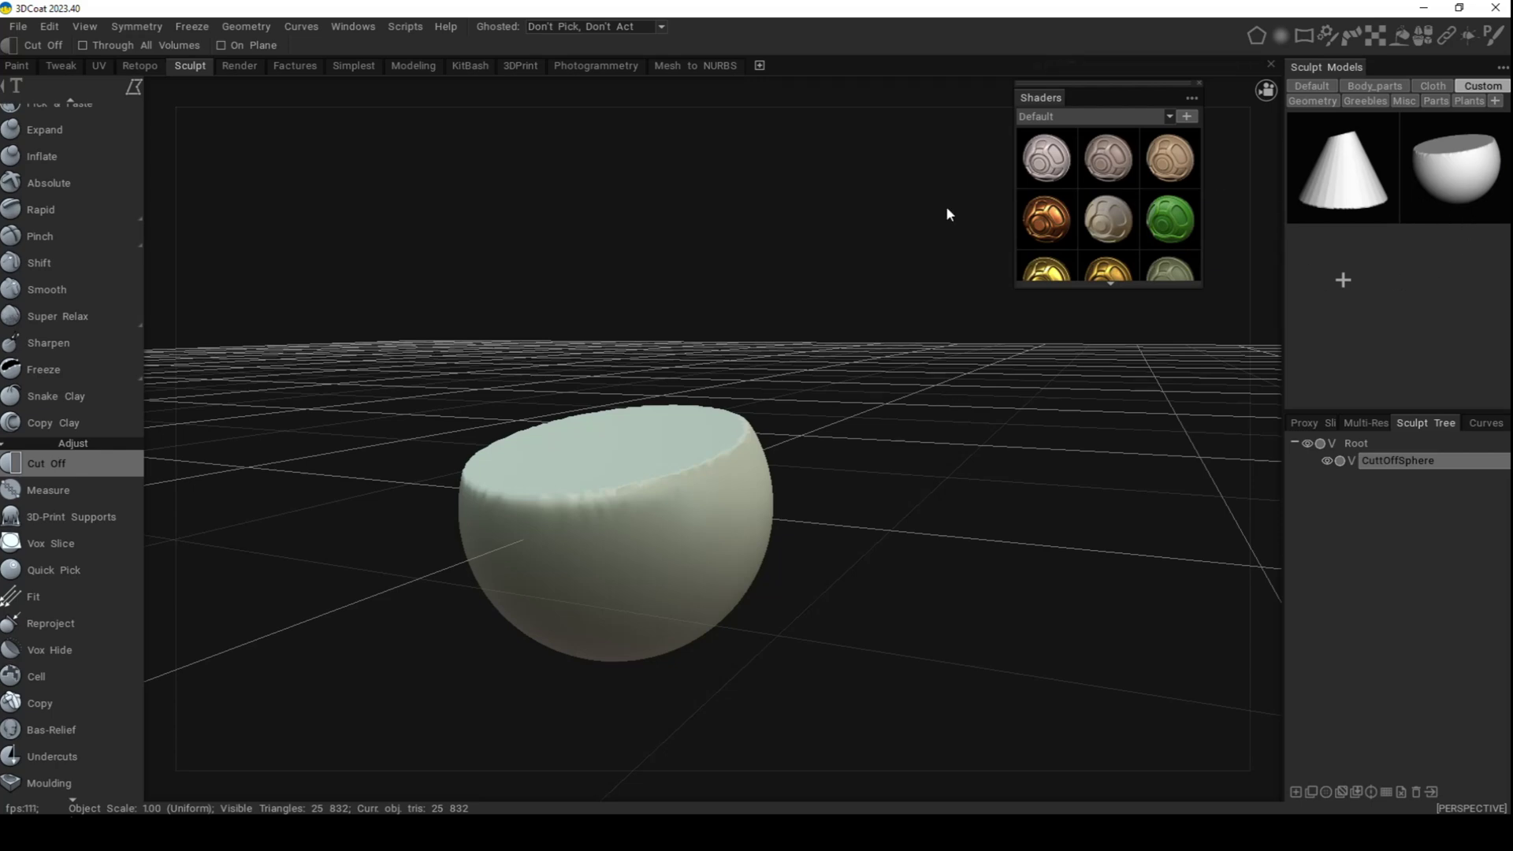
Step: Start a new plane voxel scene, discarding unsaved changes
left_click(18, 28)
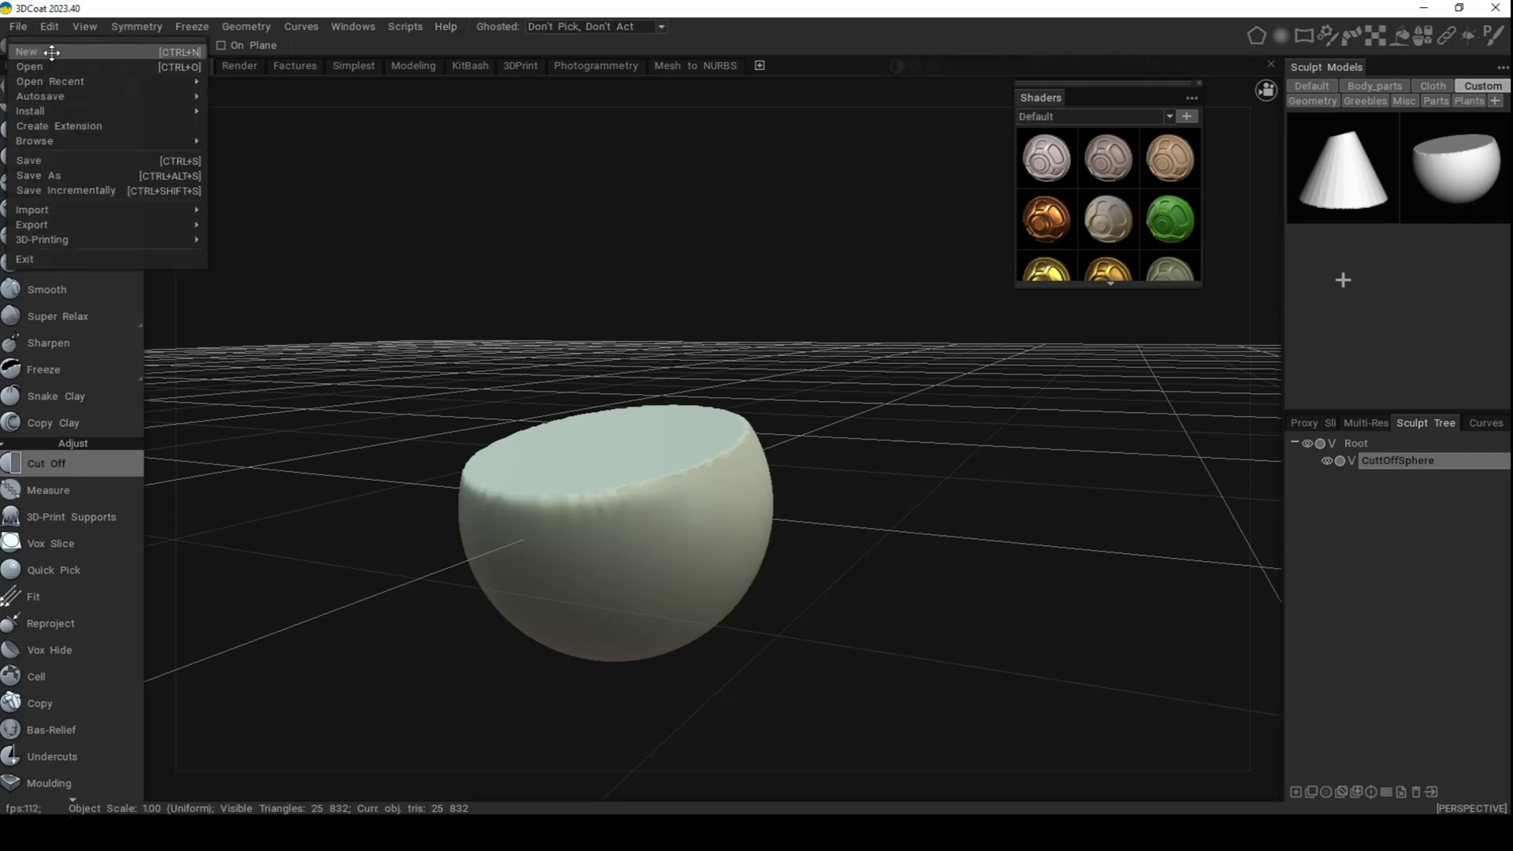
left_click(43, 49)
left_click(730, 468)
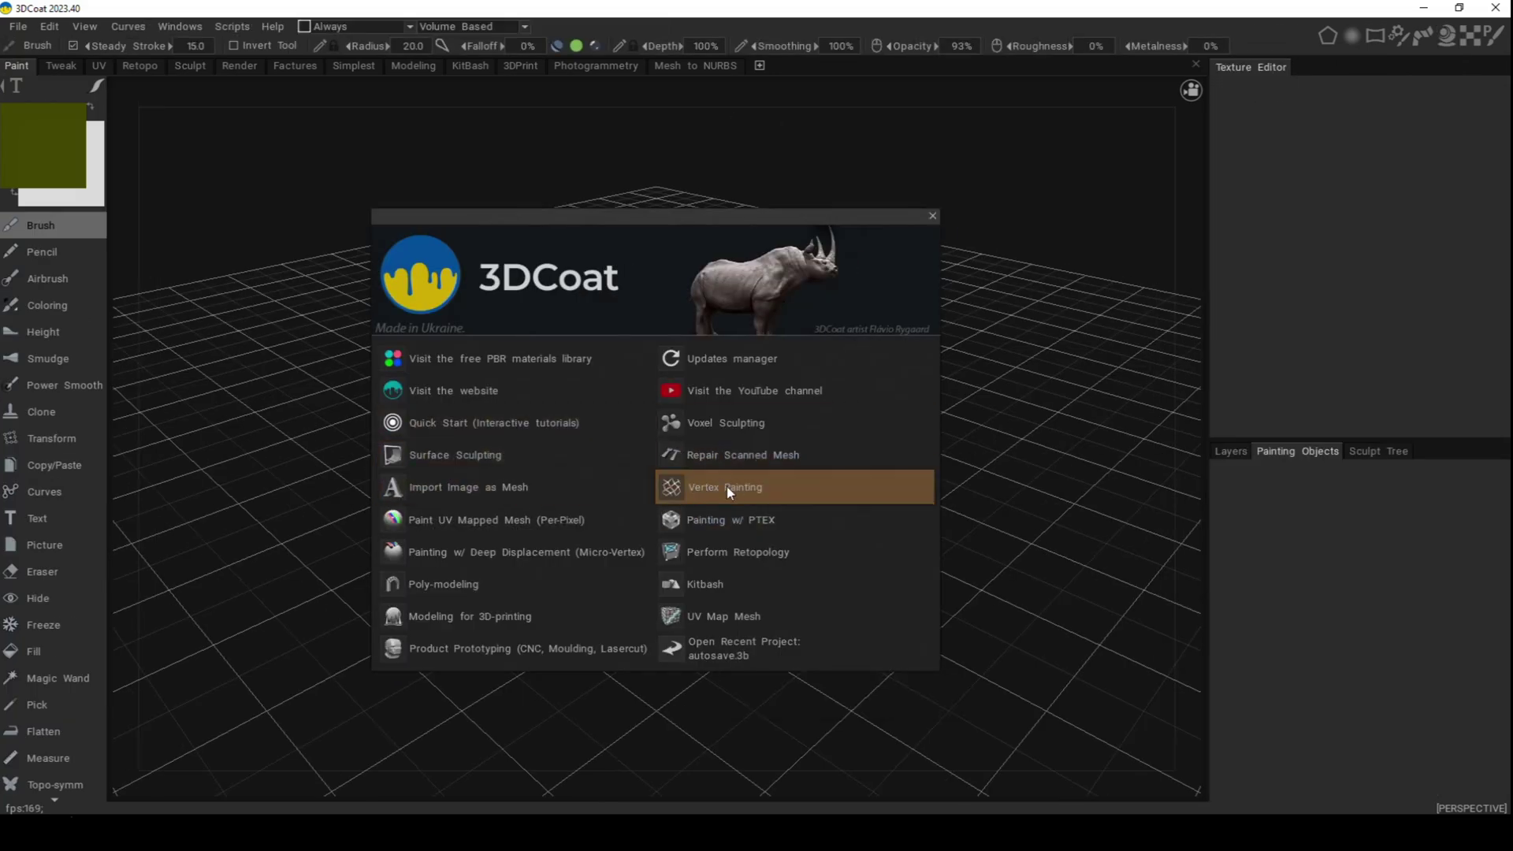
left_click(749, 423)
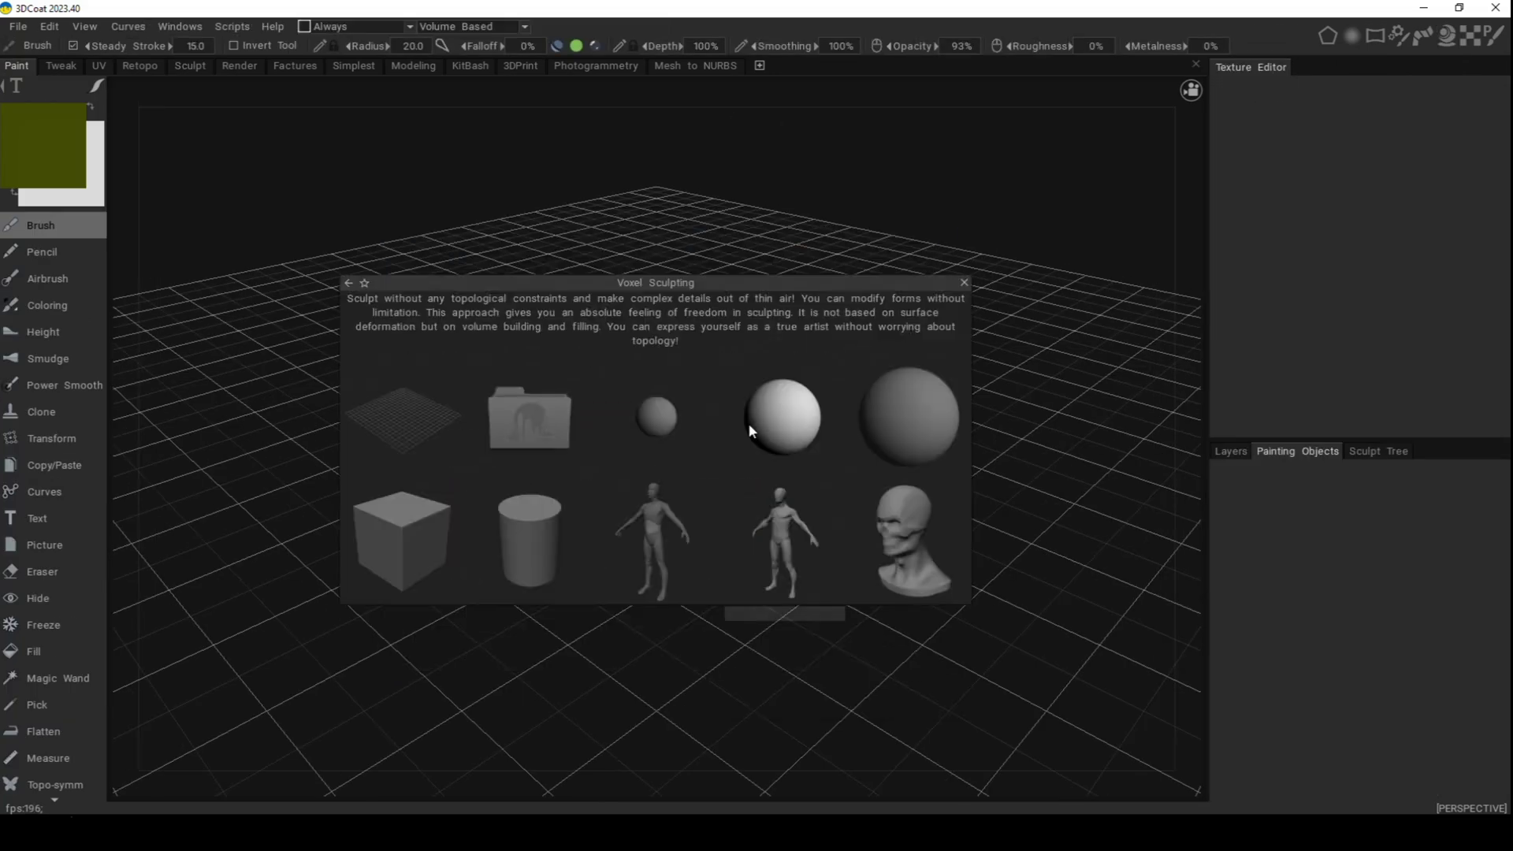
left_click(432, 439)
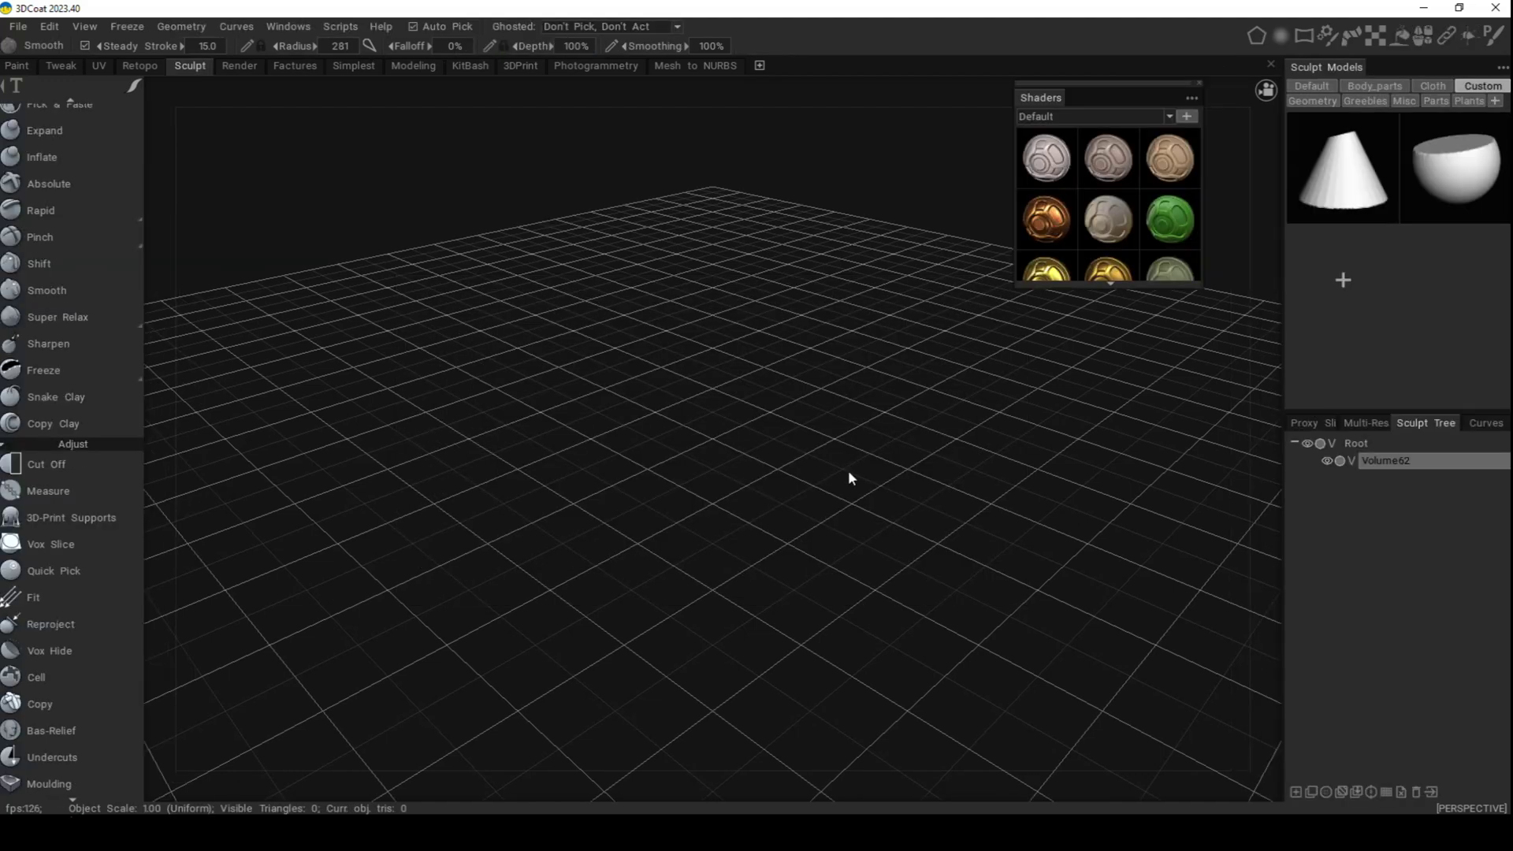
Step: Load the saved bowl from the Custom models and scale it up much larger
left_click(1308, 88)
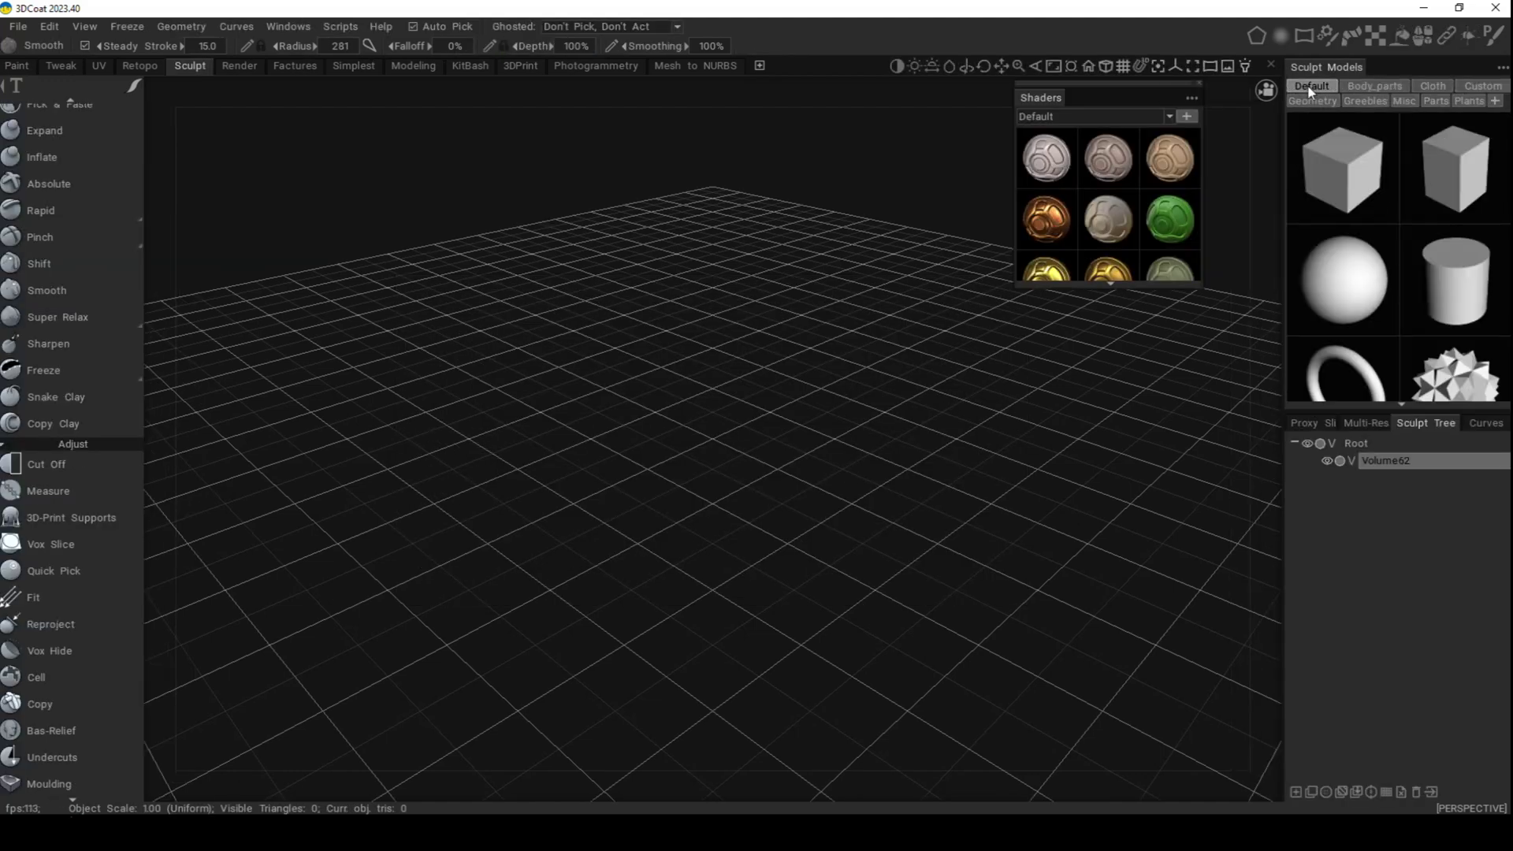
left_click(1491, 89)
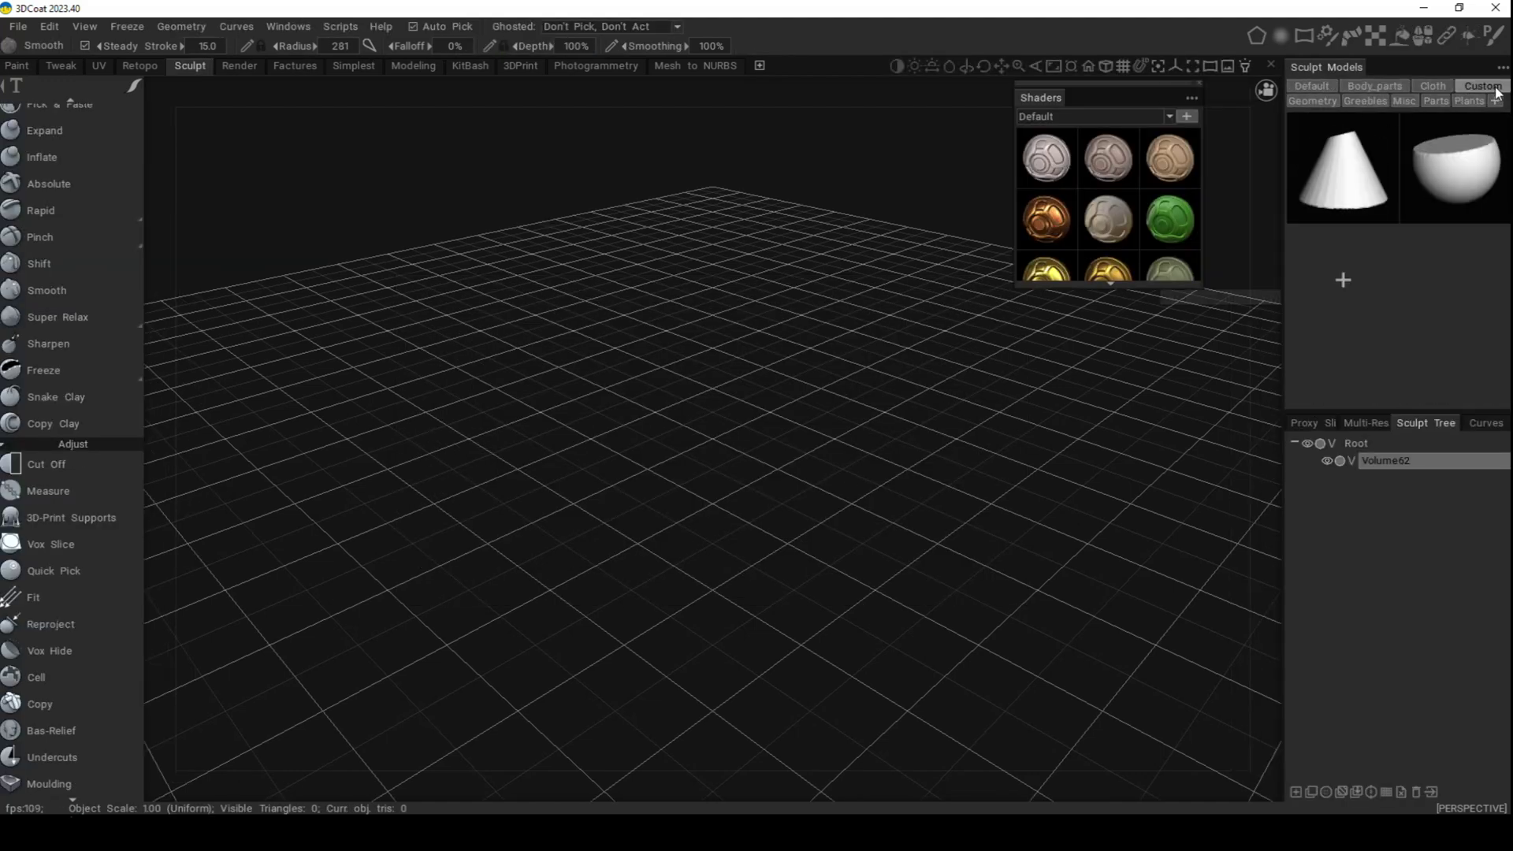
left_click(1448, 179)
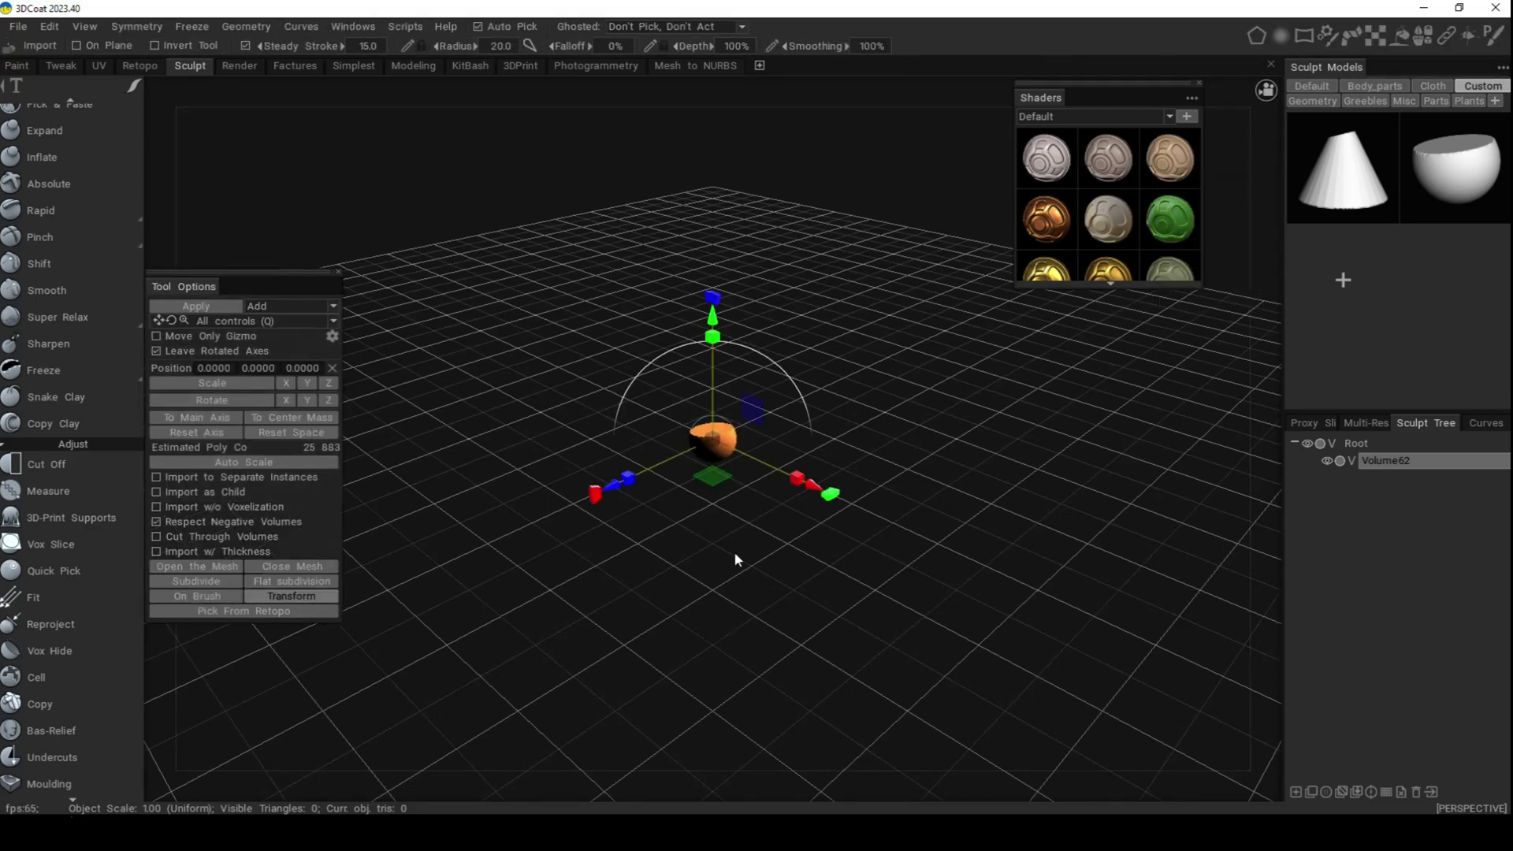
left_click_drag(712, 441, 872, 479)
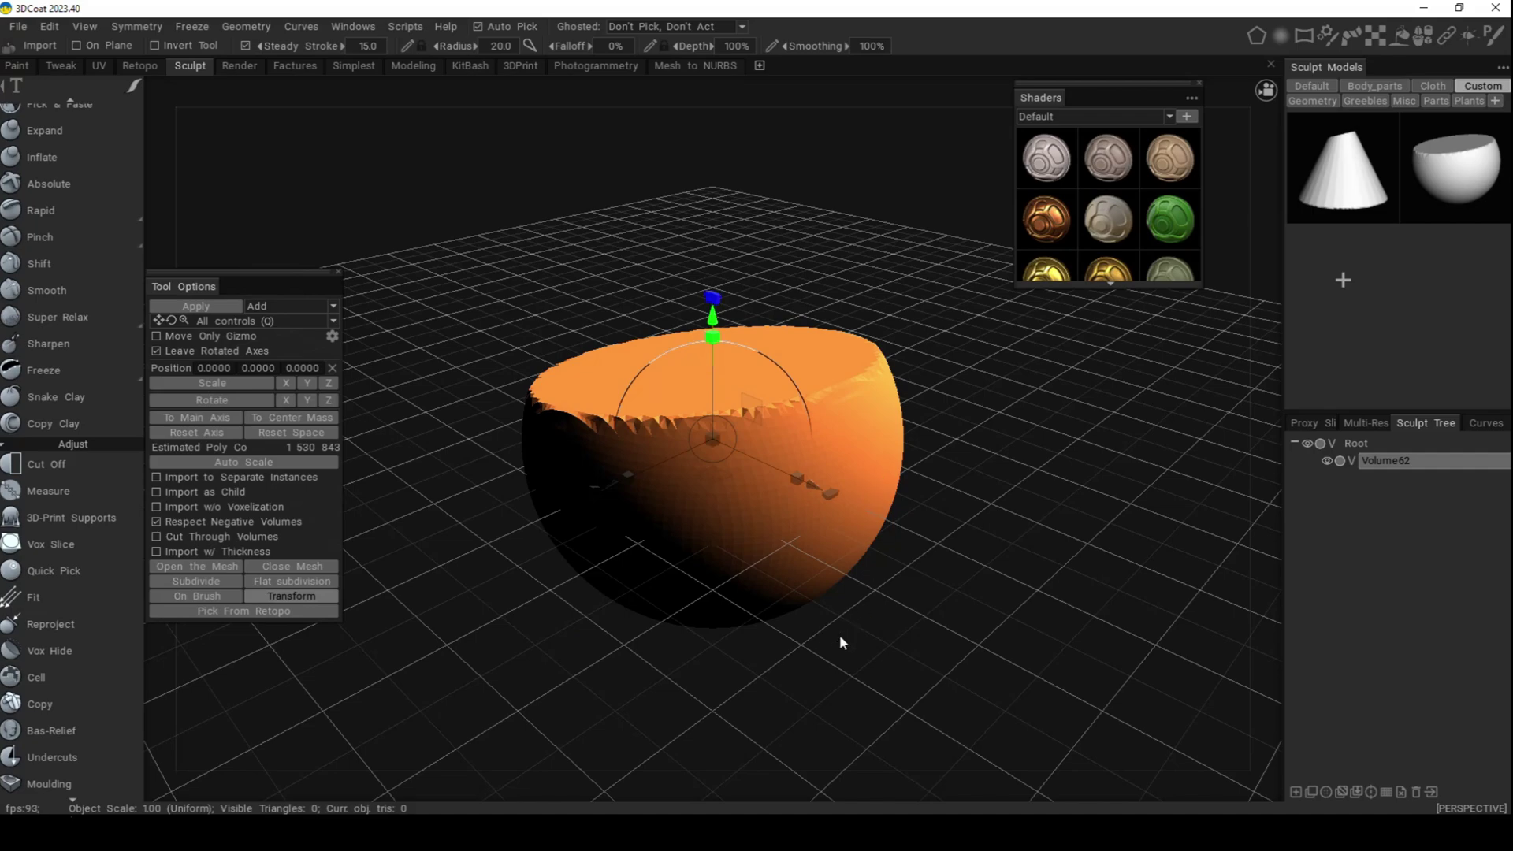